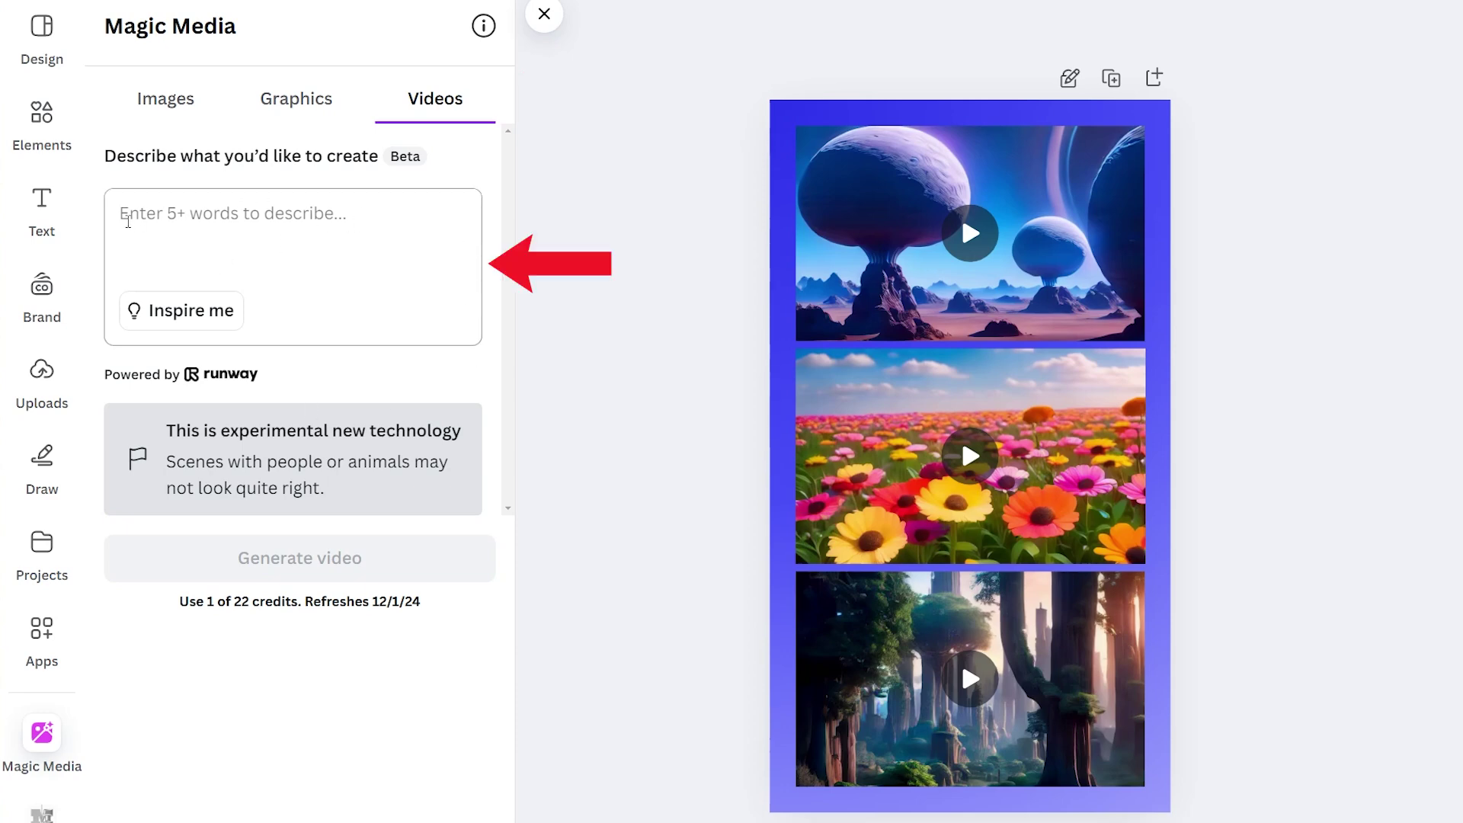
Use Inspire me until the description reads 'Smoke billowing from the mouth of an active volcano'
left_click(131, 221)
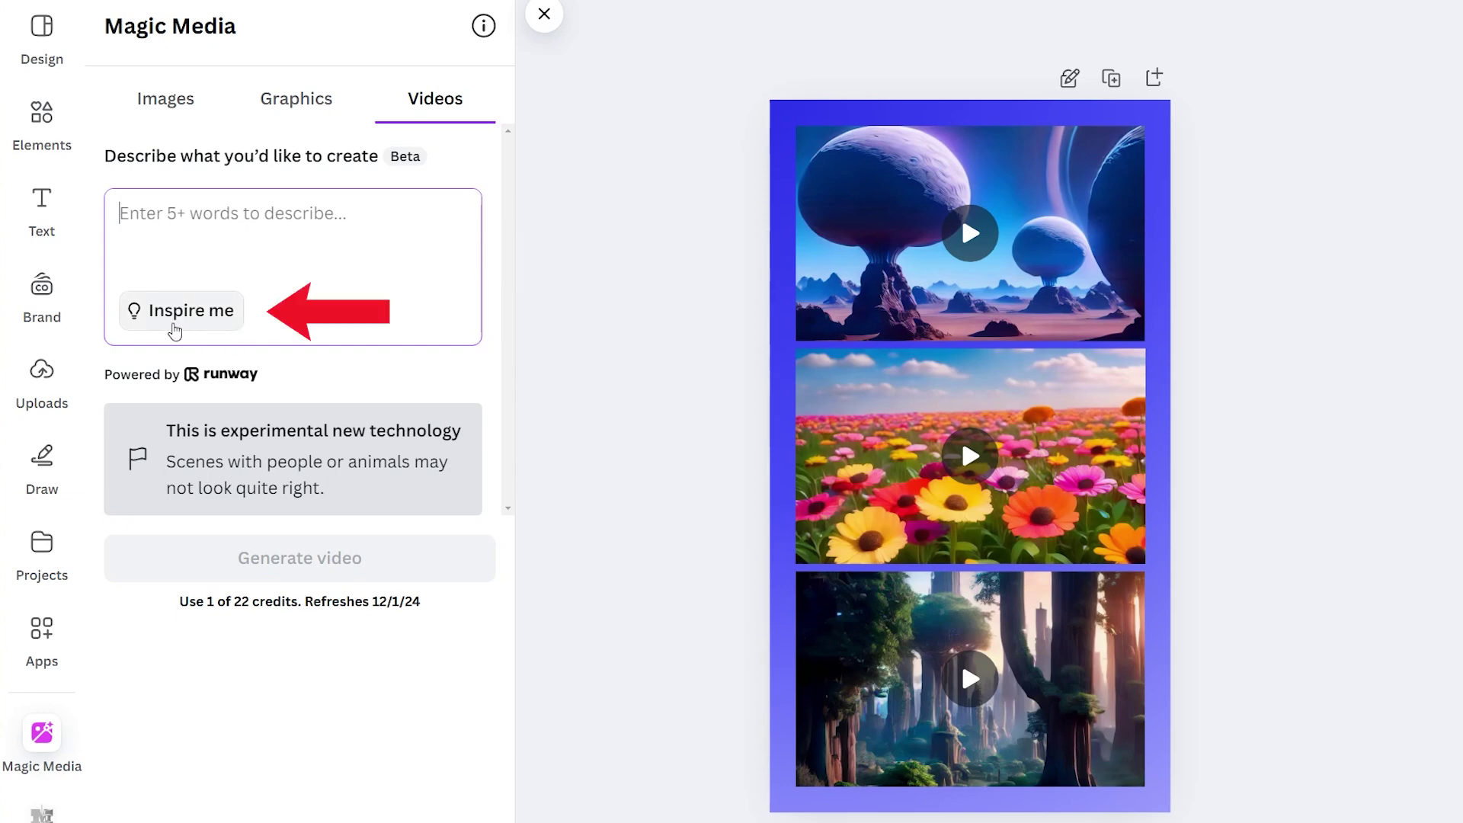
left_click(176, 330)
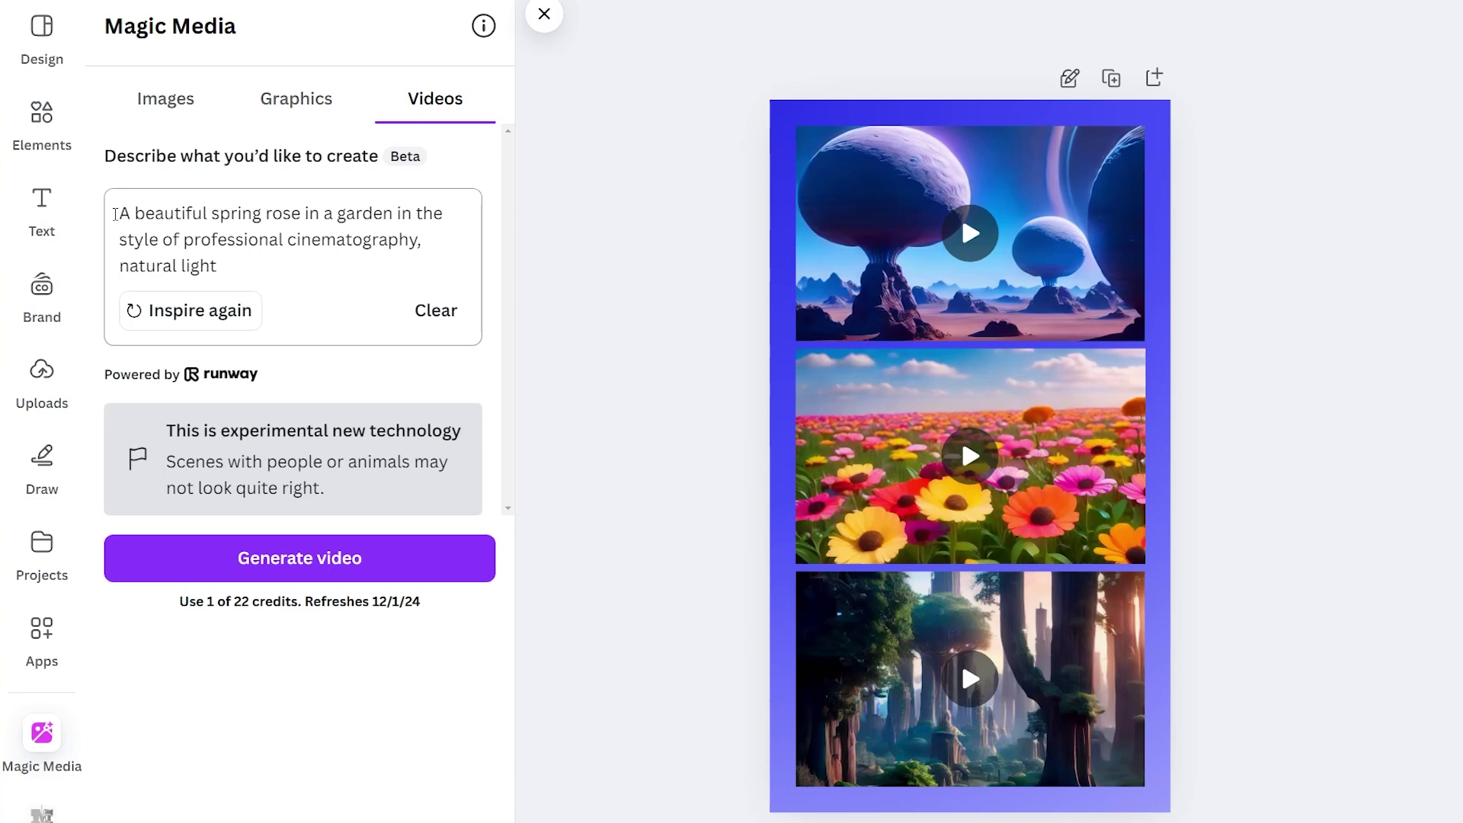
left_click_drag(114, 213, 398, 268)
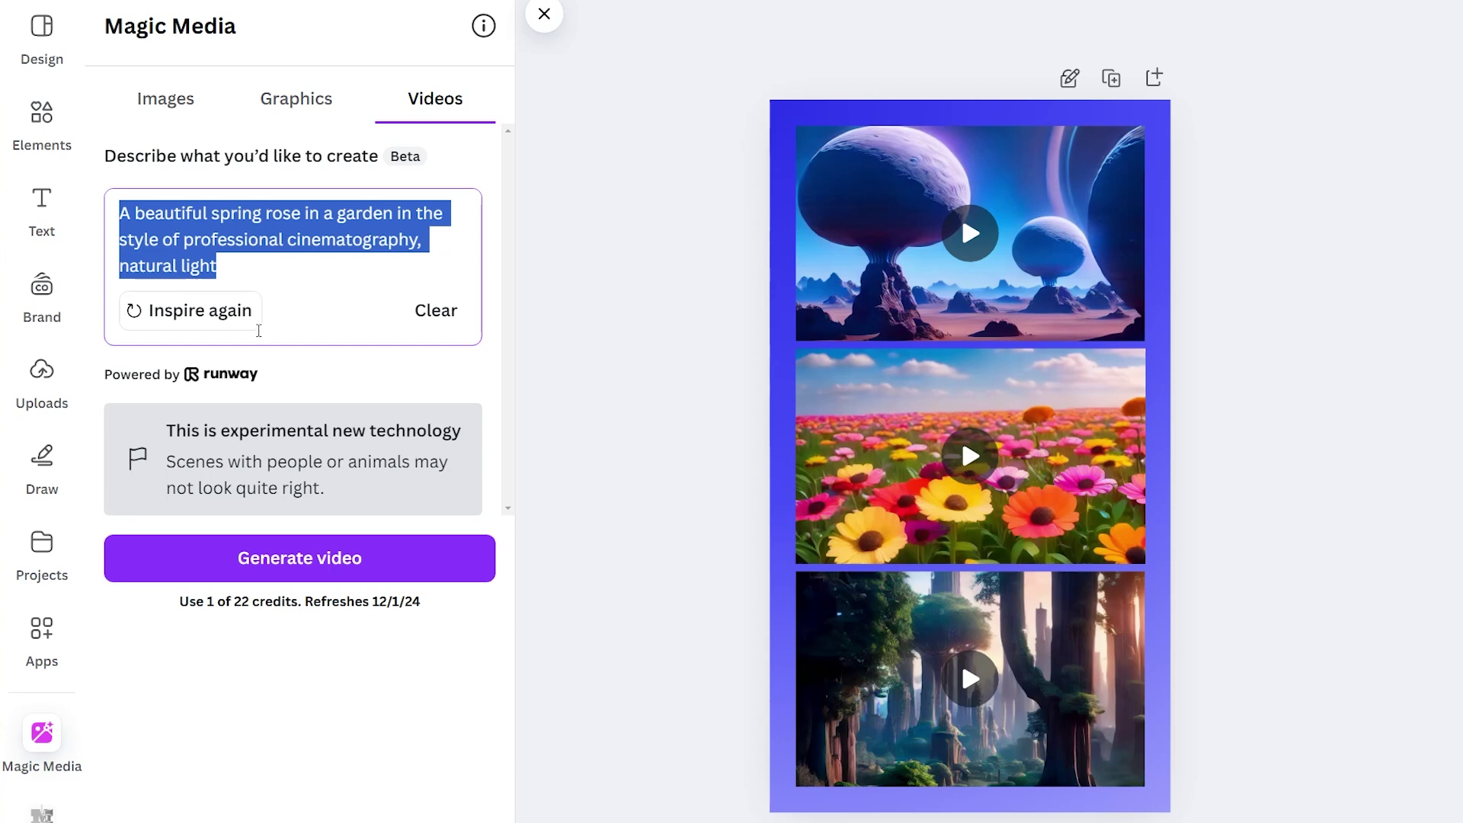
left_click(316, 284)
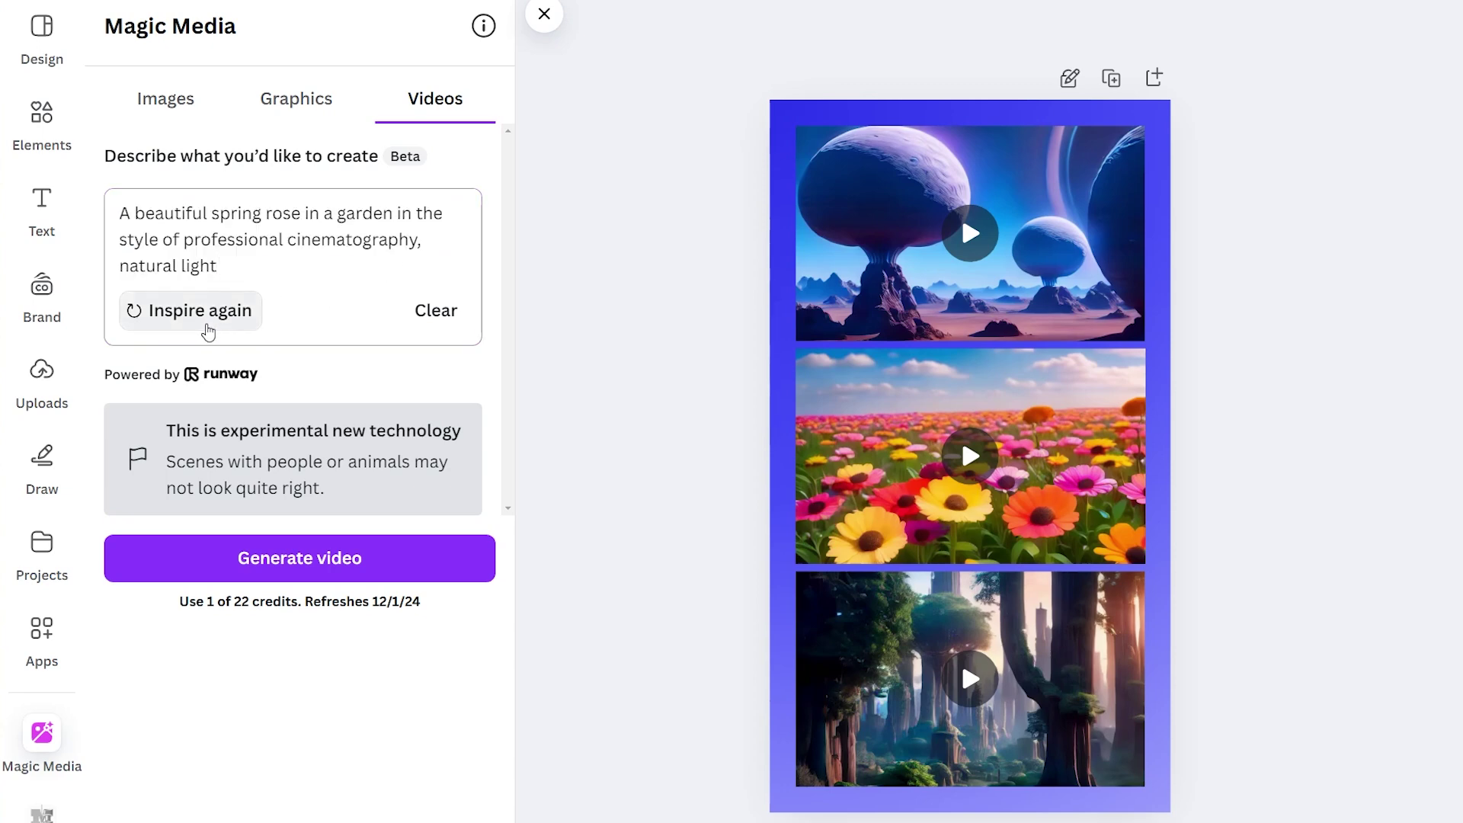
left_click(208, 332)
left_click_drag(120, 213, 462, 234)
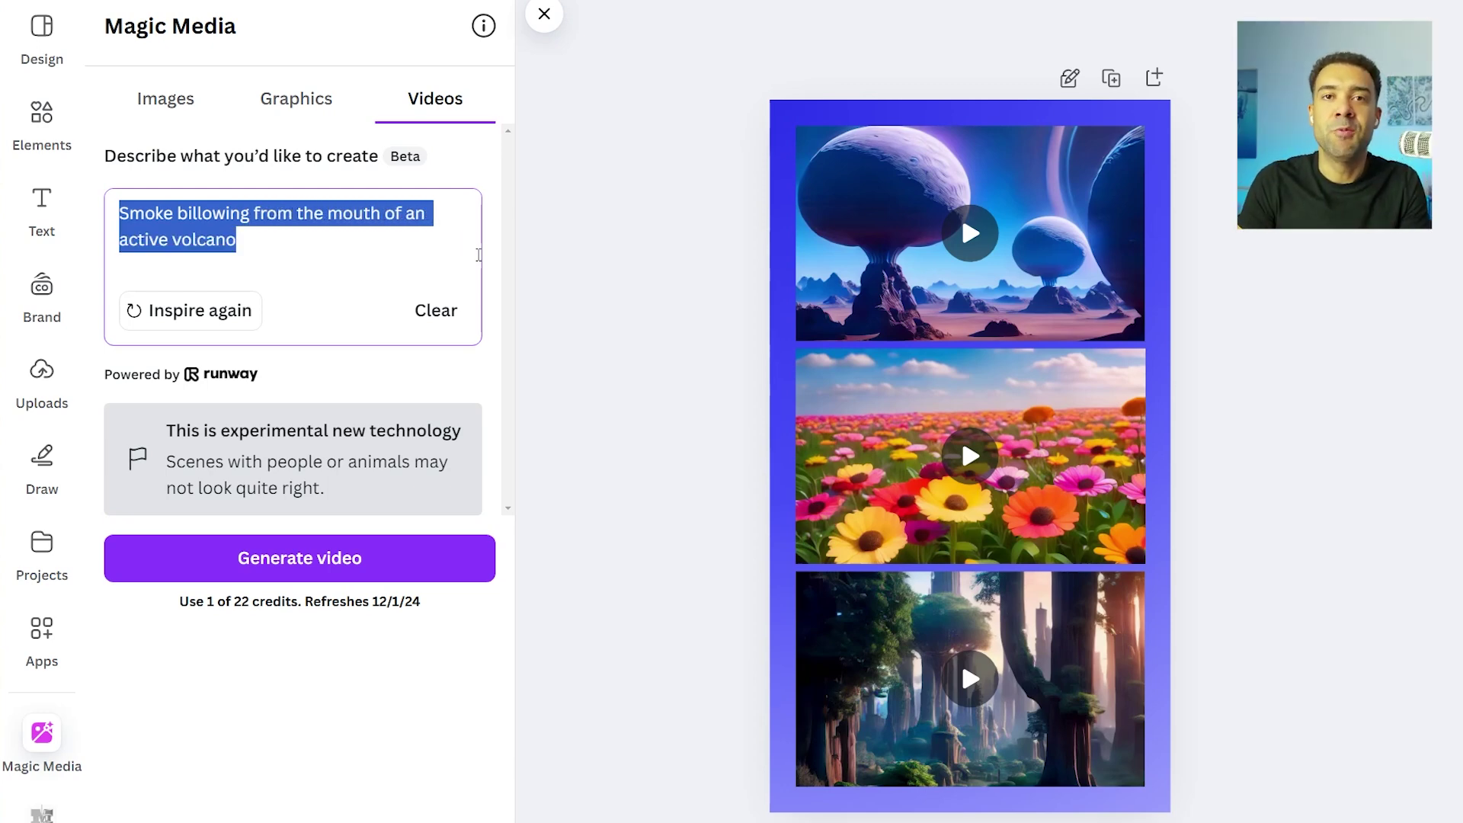
left_click(269, 243)
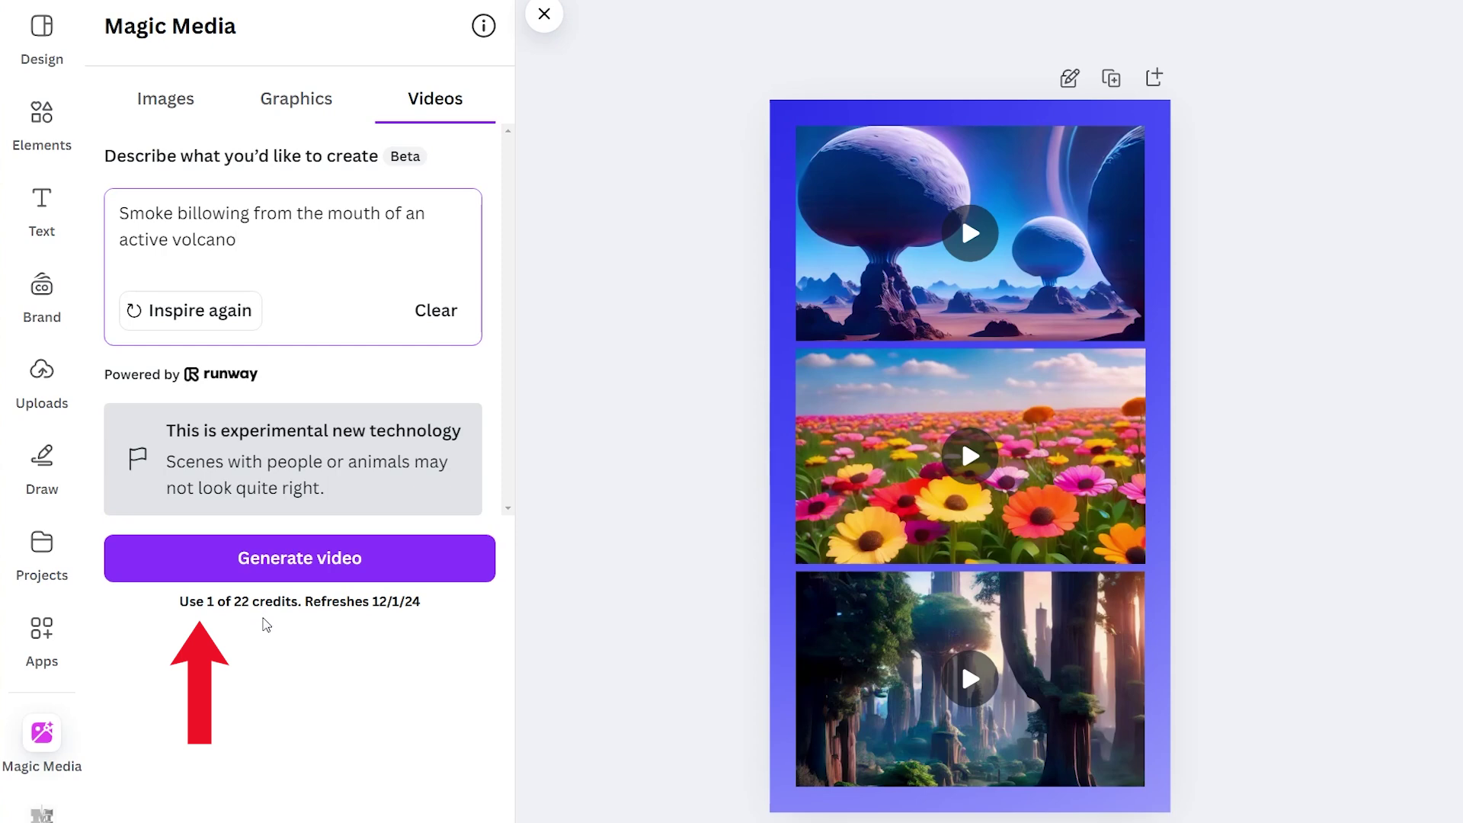
left_click(258, 623)
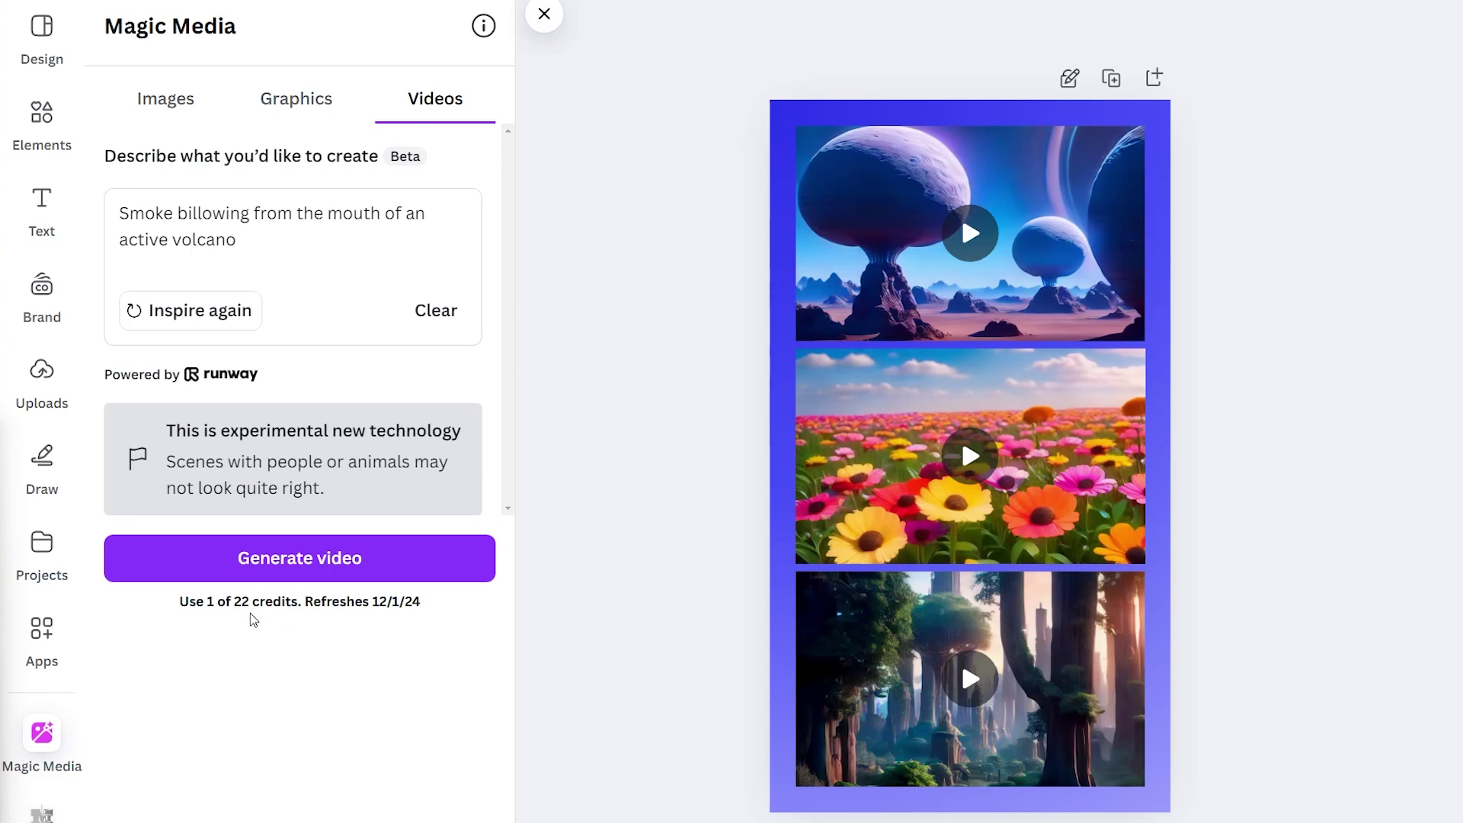
left_click(144, 283)
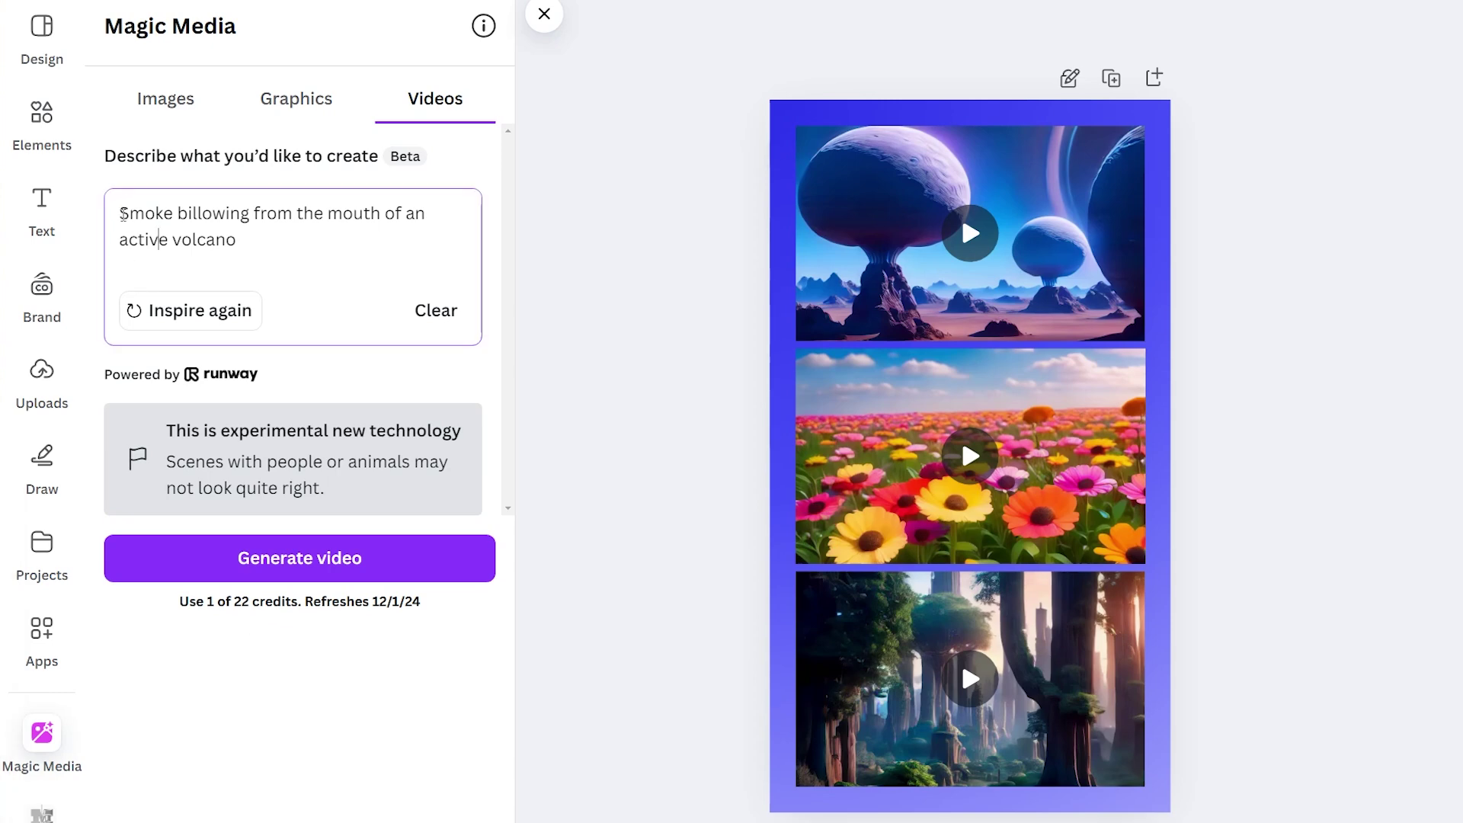
left_click_drag(120, 213, 440, 237)
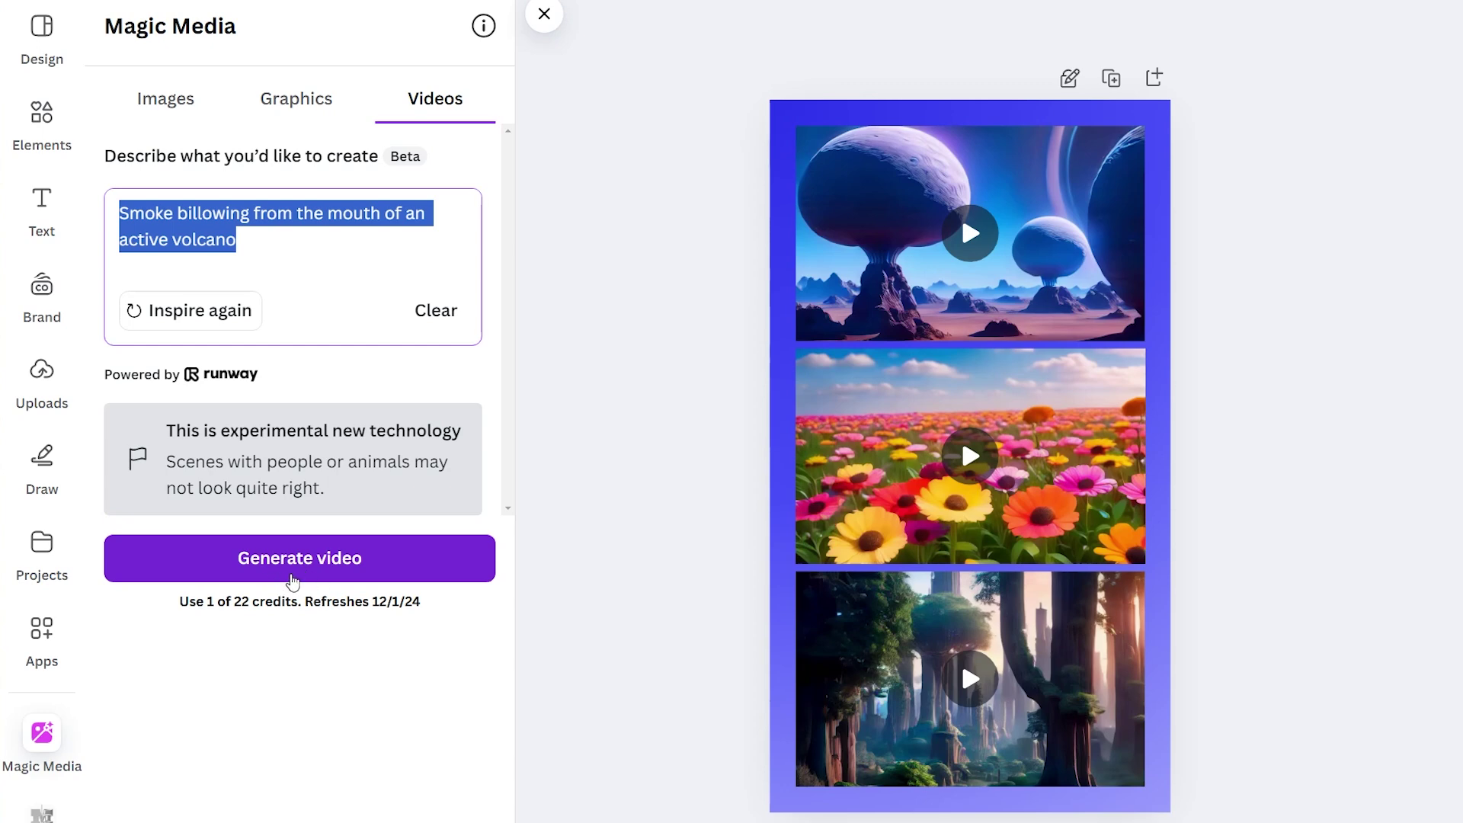
Generate the volcano smoke video from the prompt, preview the resulting clip, then return to the design
left_click(298, 579)
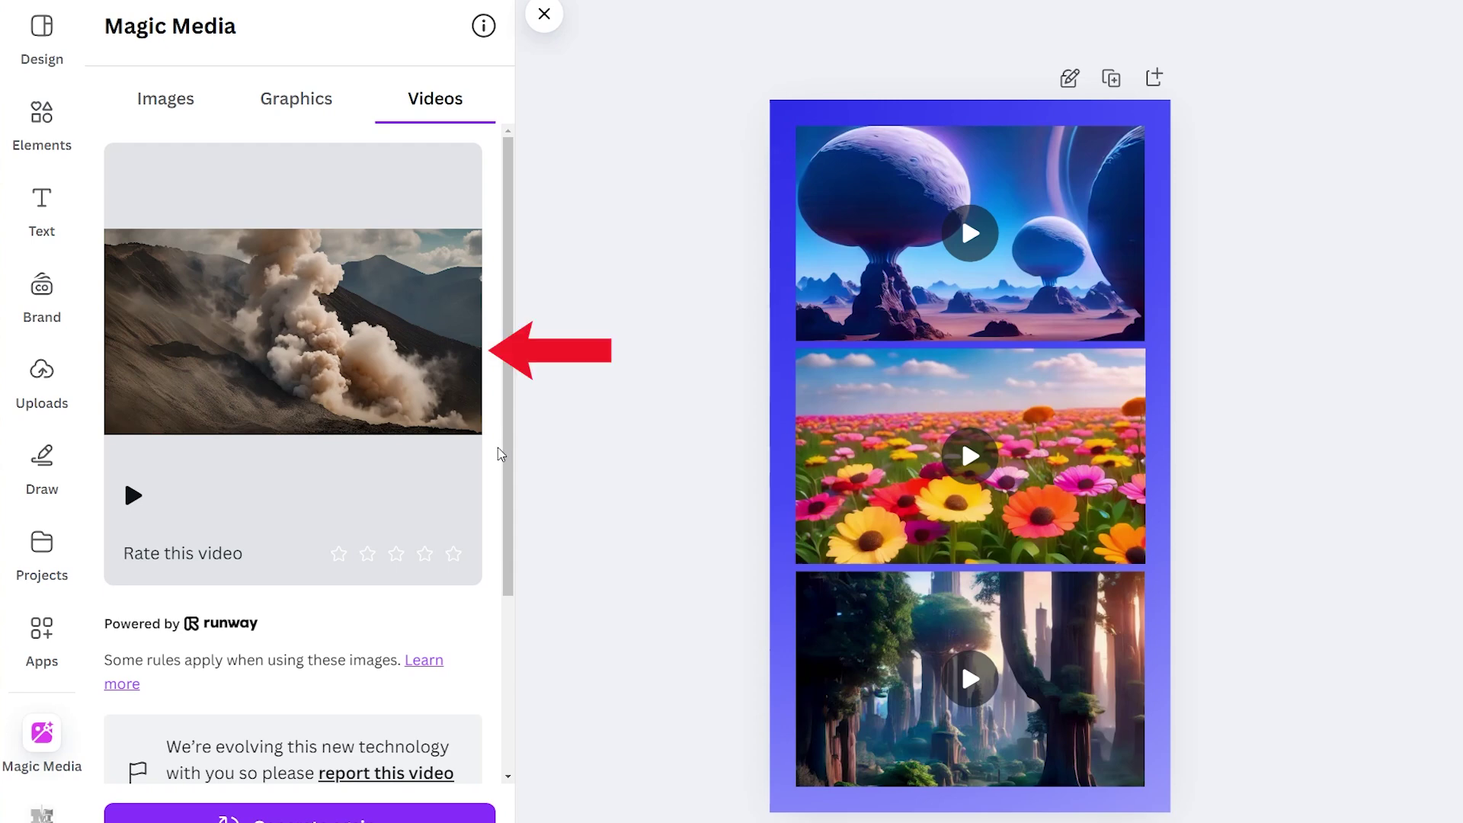
mouse_move(466, 483)
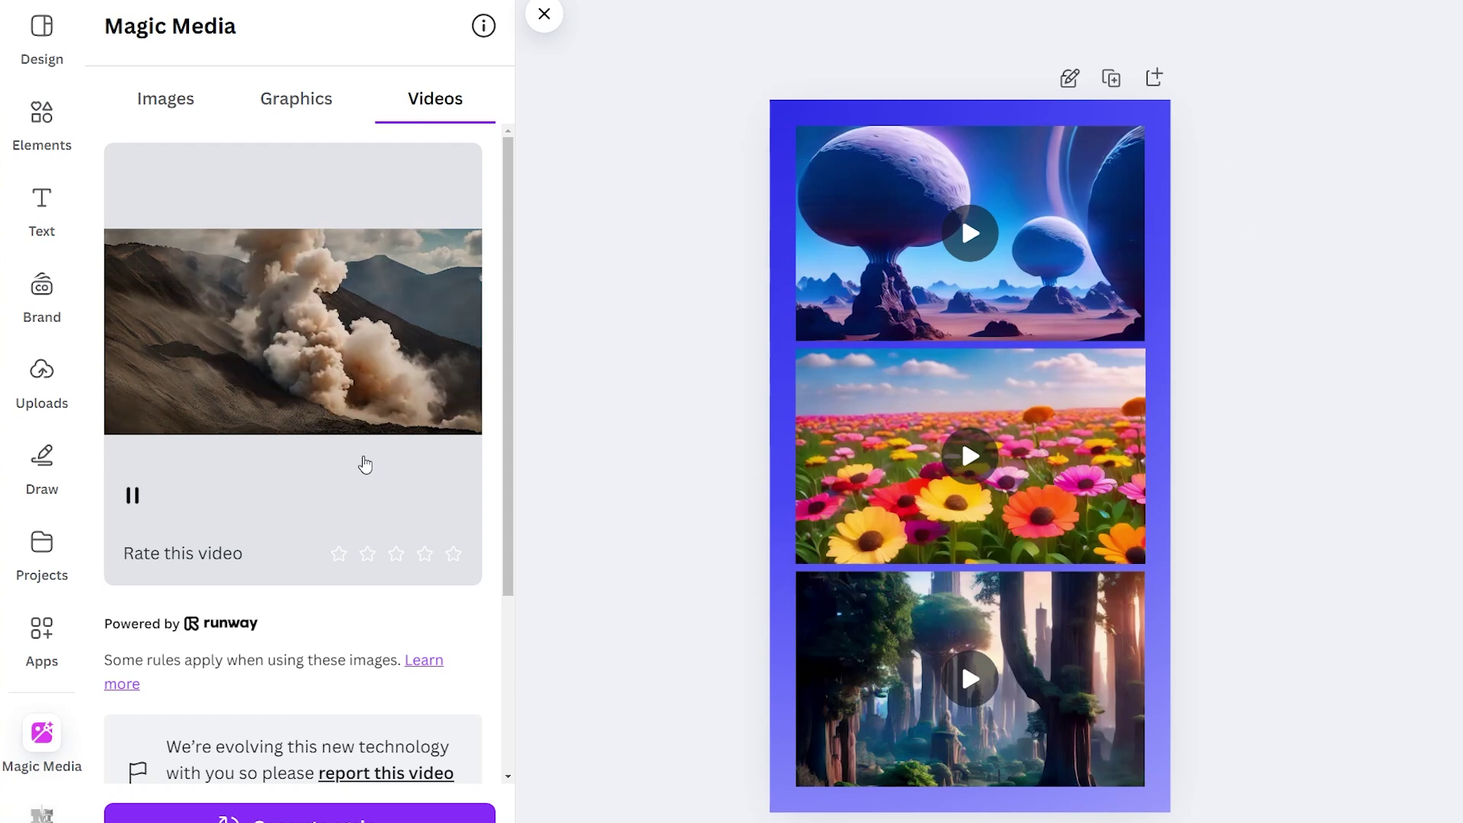
left_click(365, 464)
left_click_drag(506, 446, 239, 617)
left_click(280, 625)
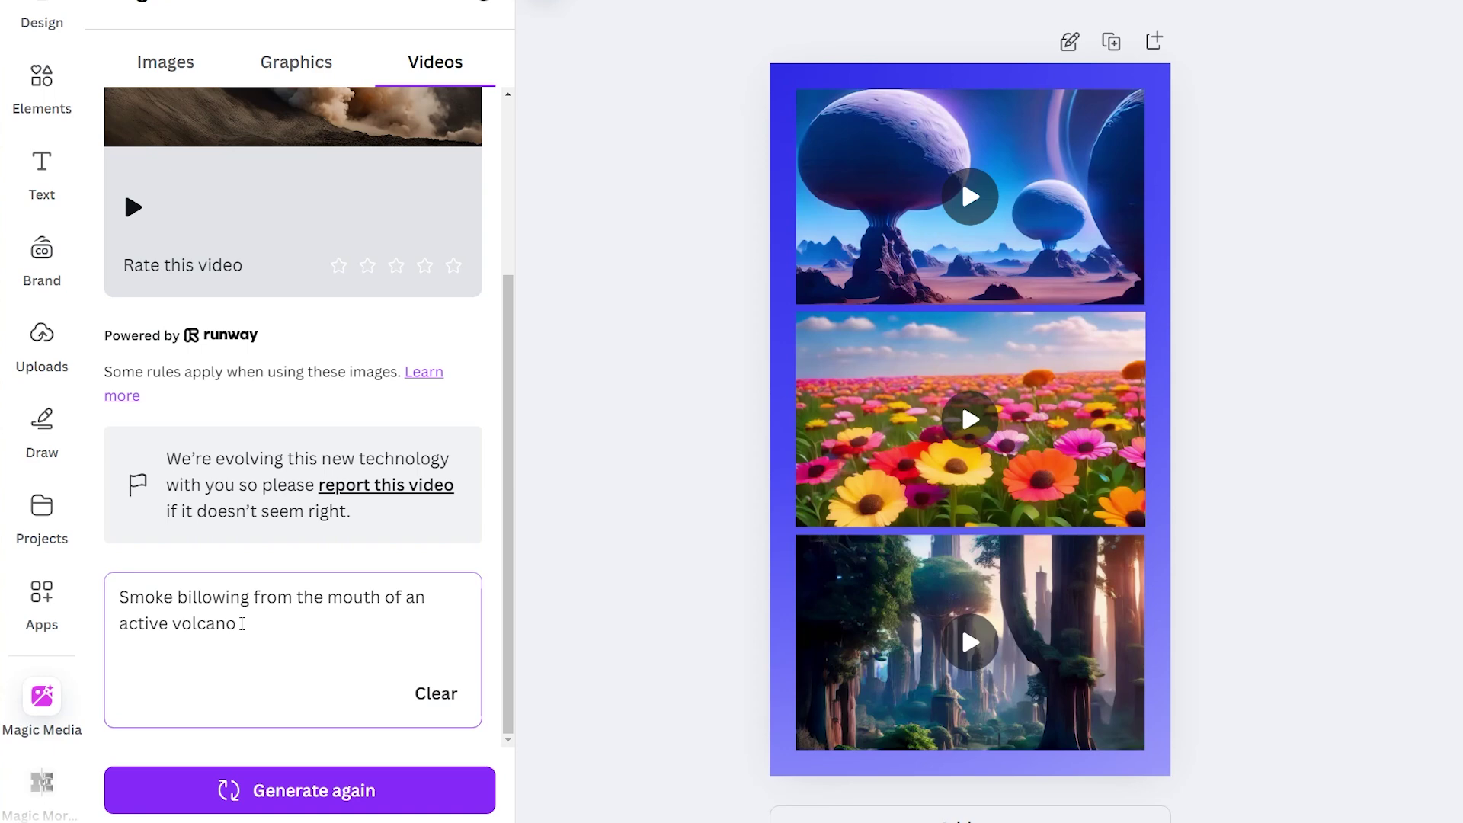
left_click_drag(251, 634, 268, 660)
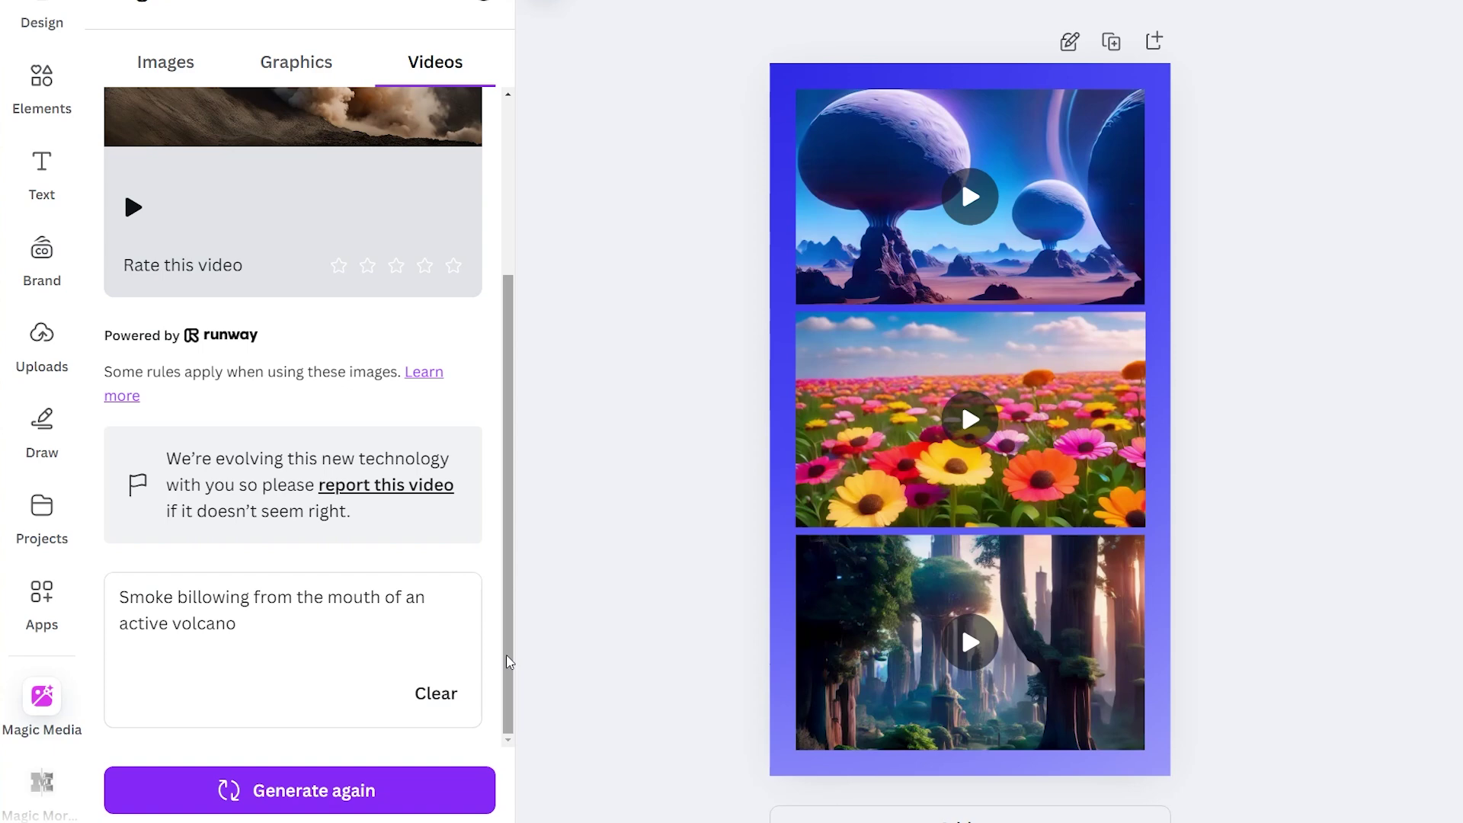
scroll(467, 434, "up", 4)
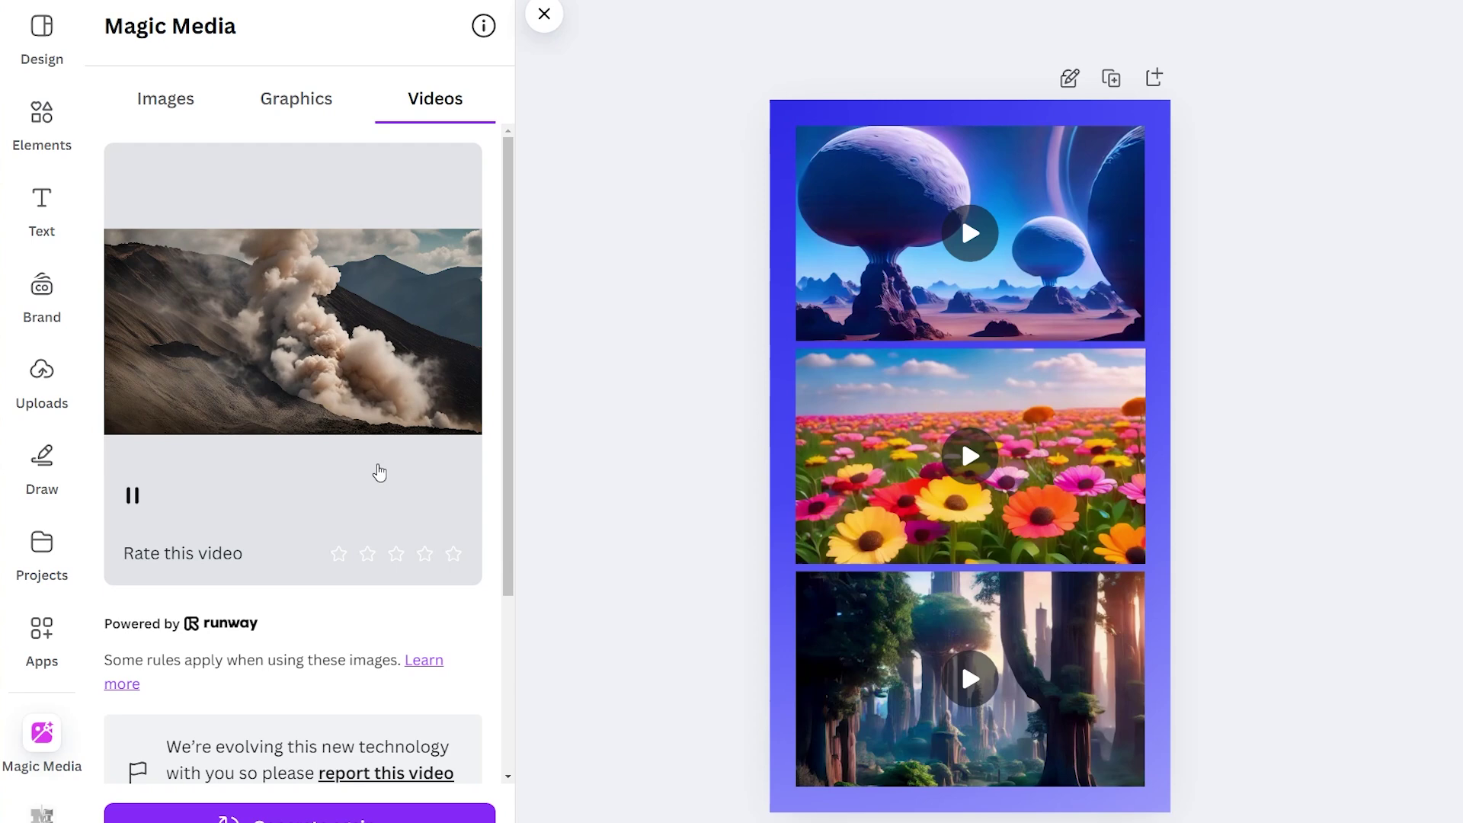
left_click(1135, 433)
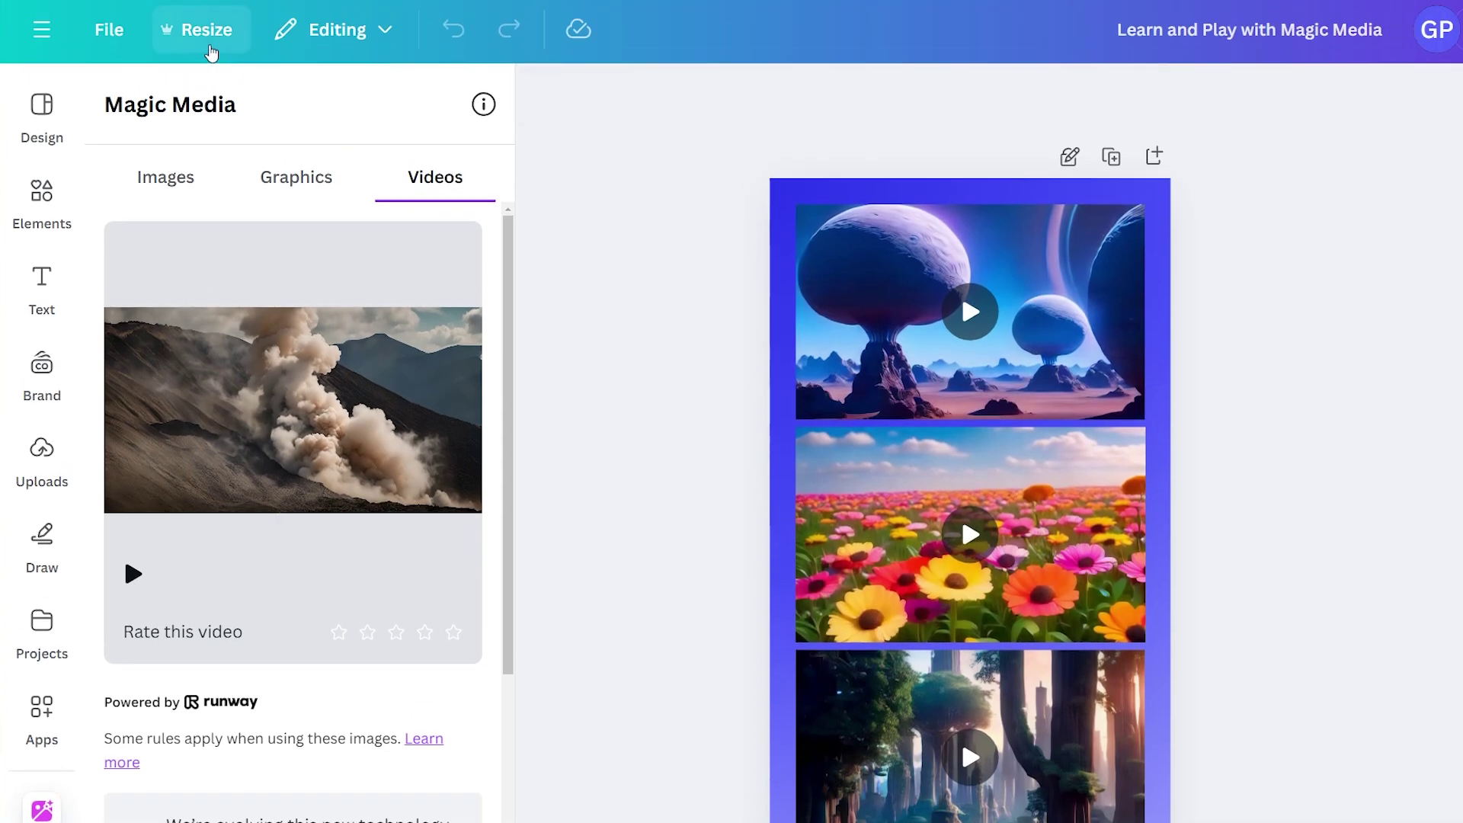
Resize this design to Video (1080p), 1920 × 1080 landscape
left_click(212, 54)
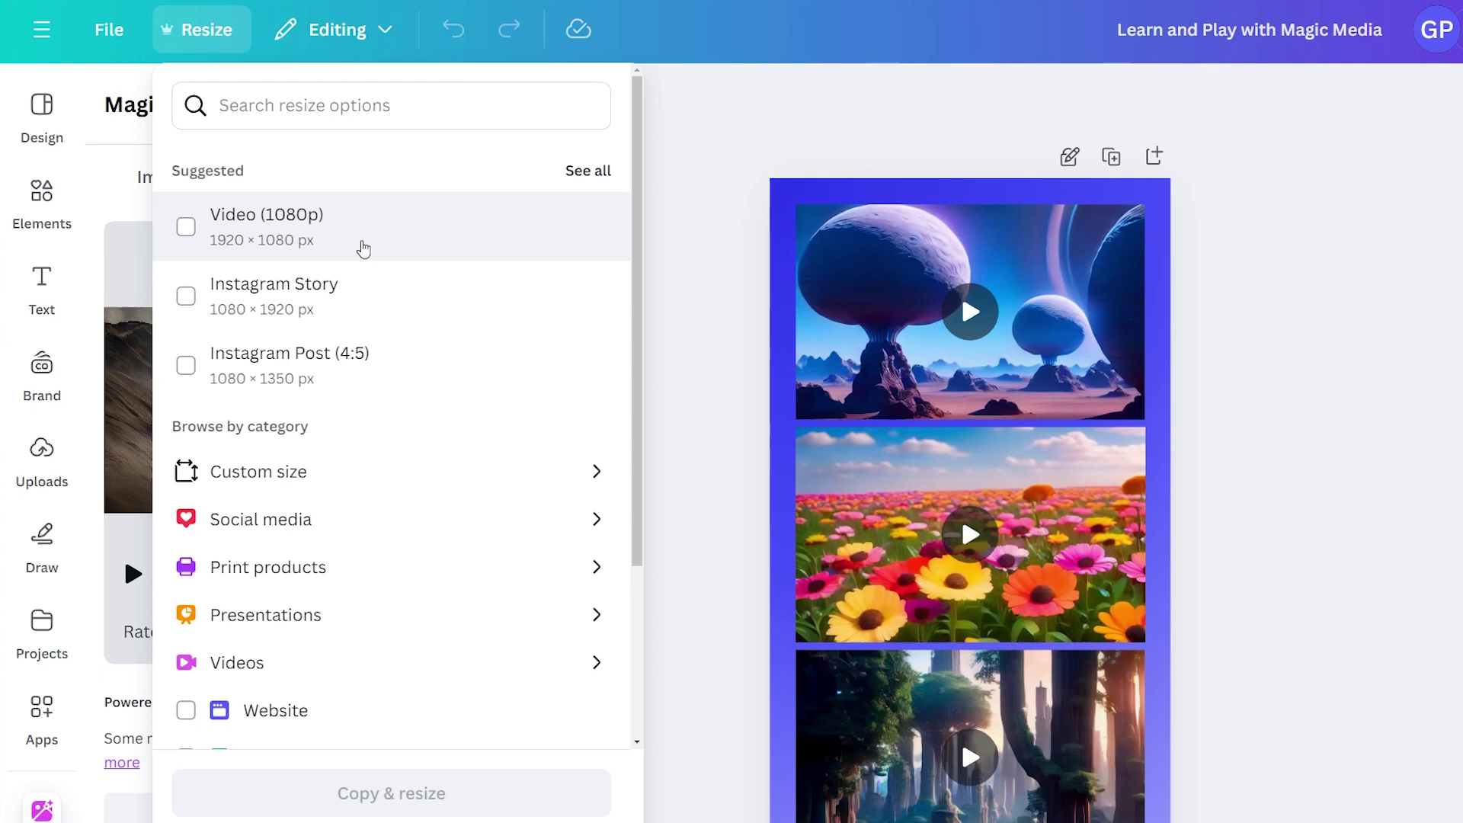
left_click(367, 245)
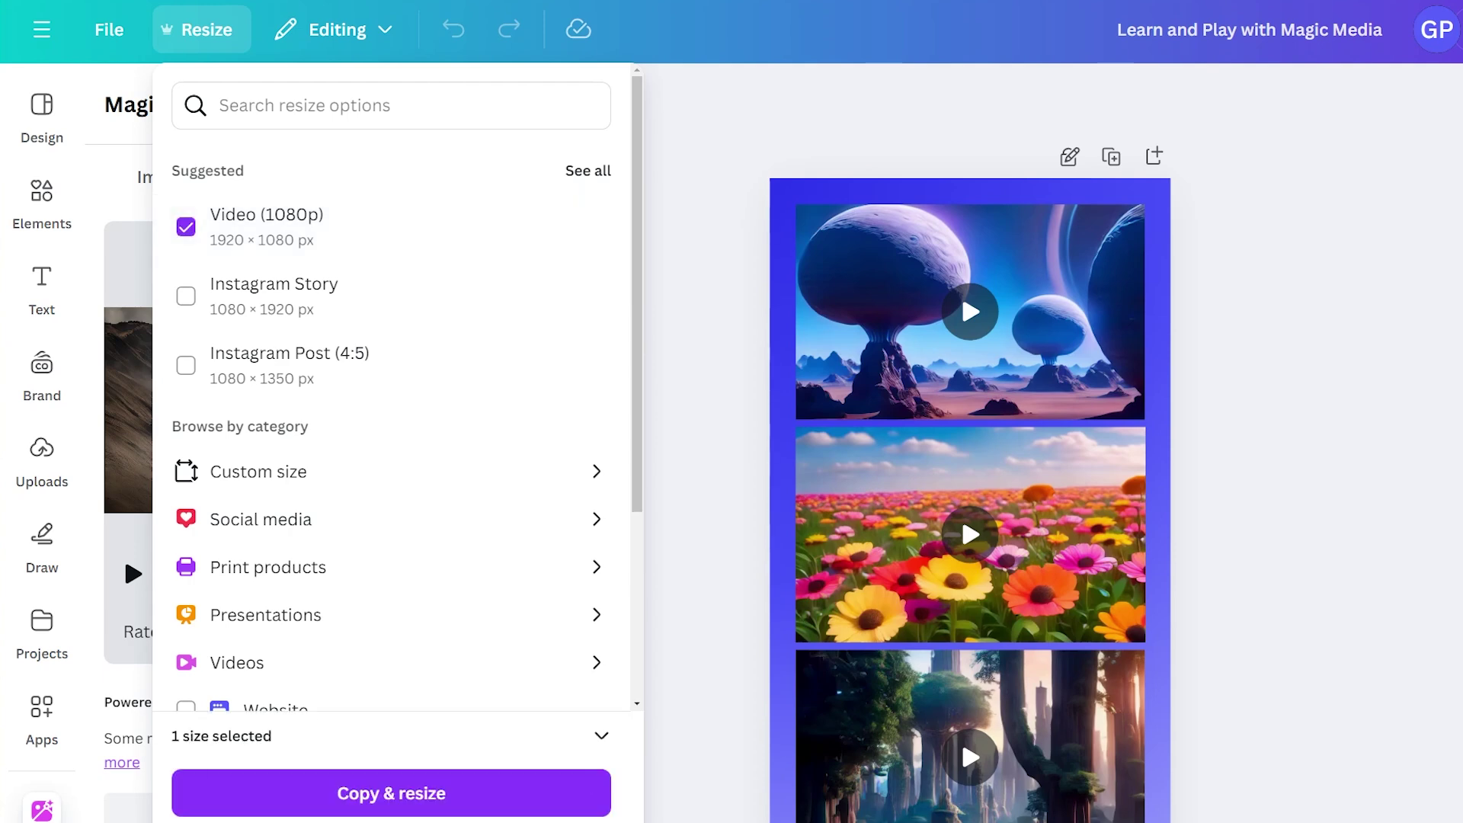
left_click(391, 793)
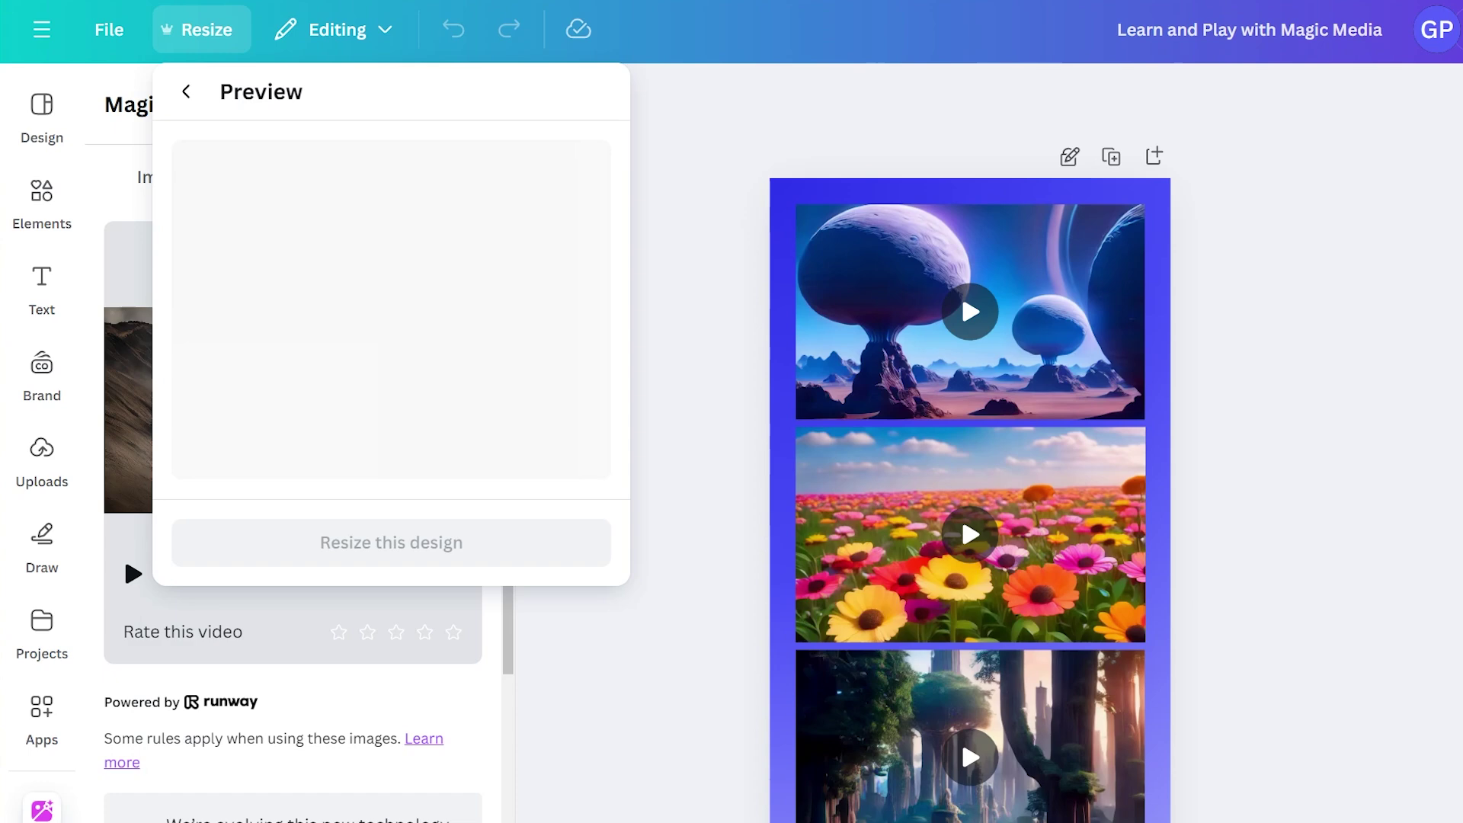
left_click(391, 543)
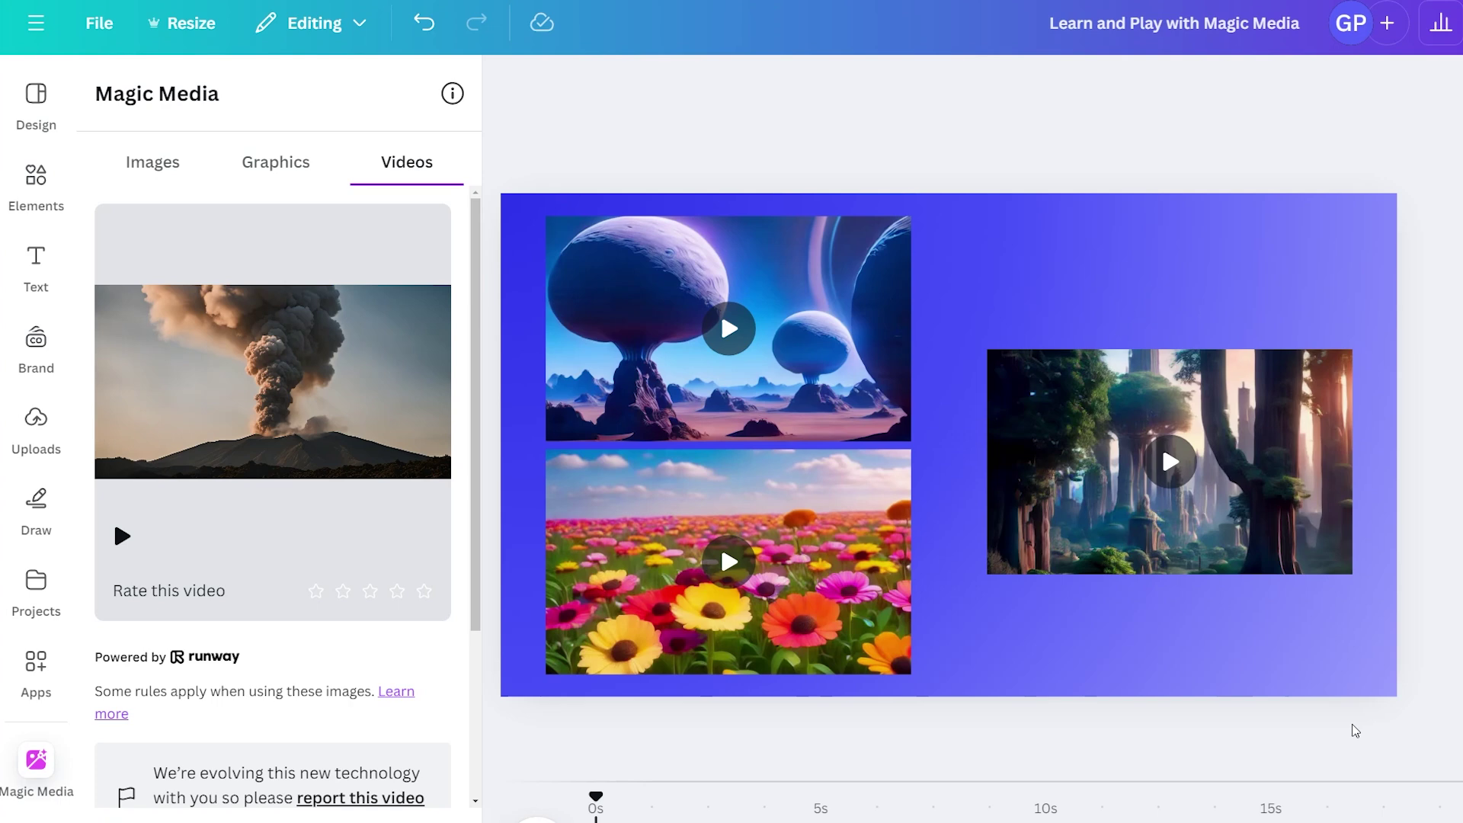
Delete the three existing clips and the page's blue gradient background
left_click_drag(1418, 731, 507, 181)
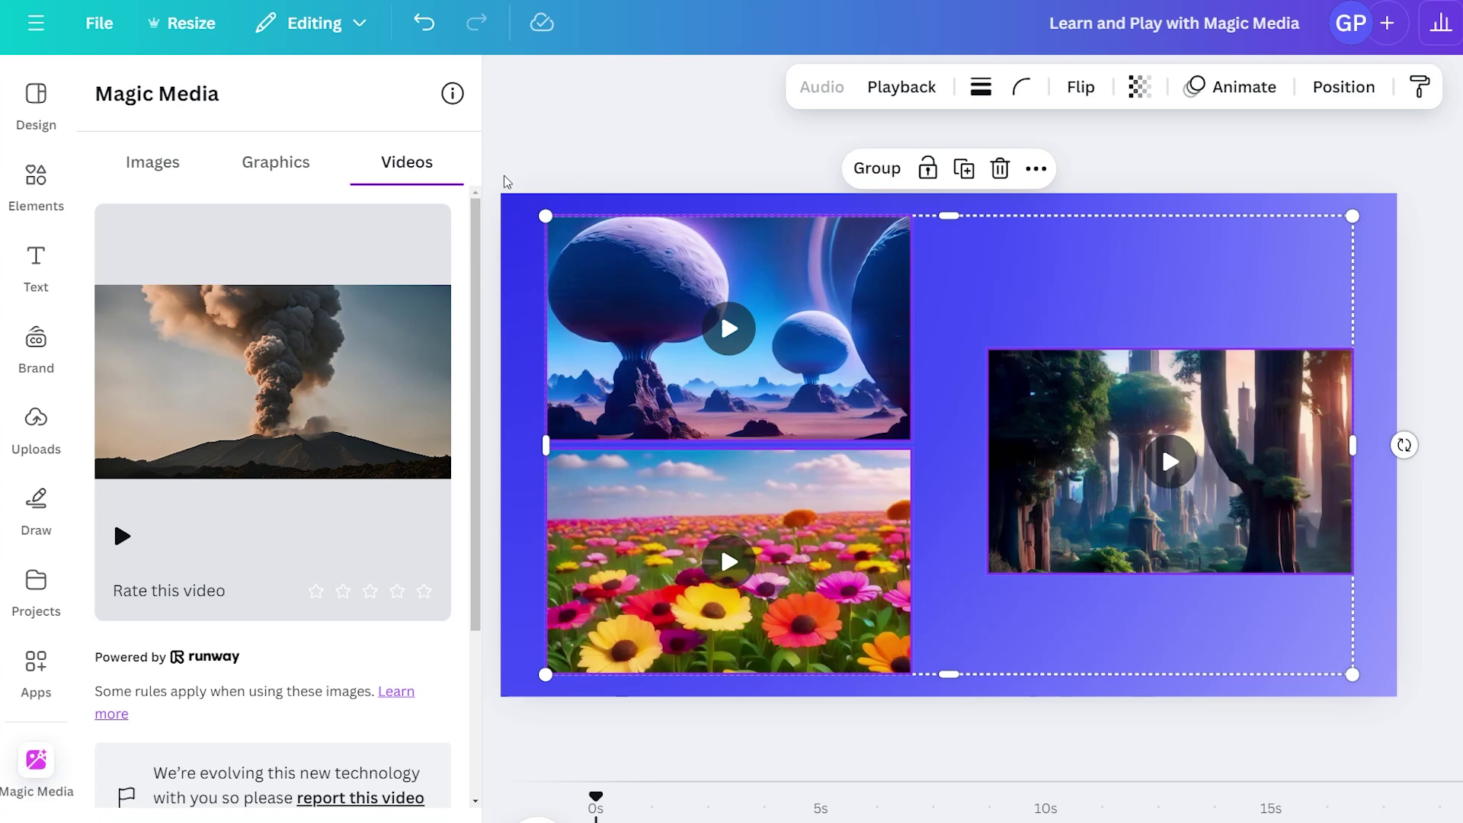
key("Delete")
left_click(807, 515)
key("Delete")
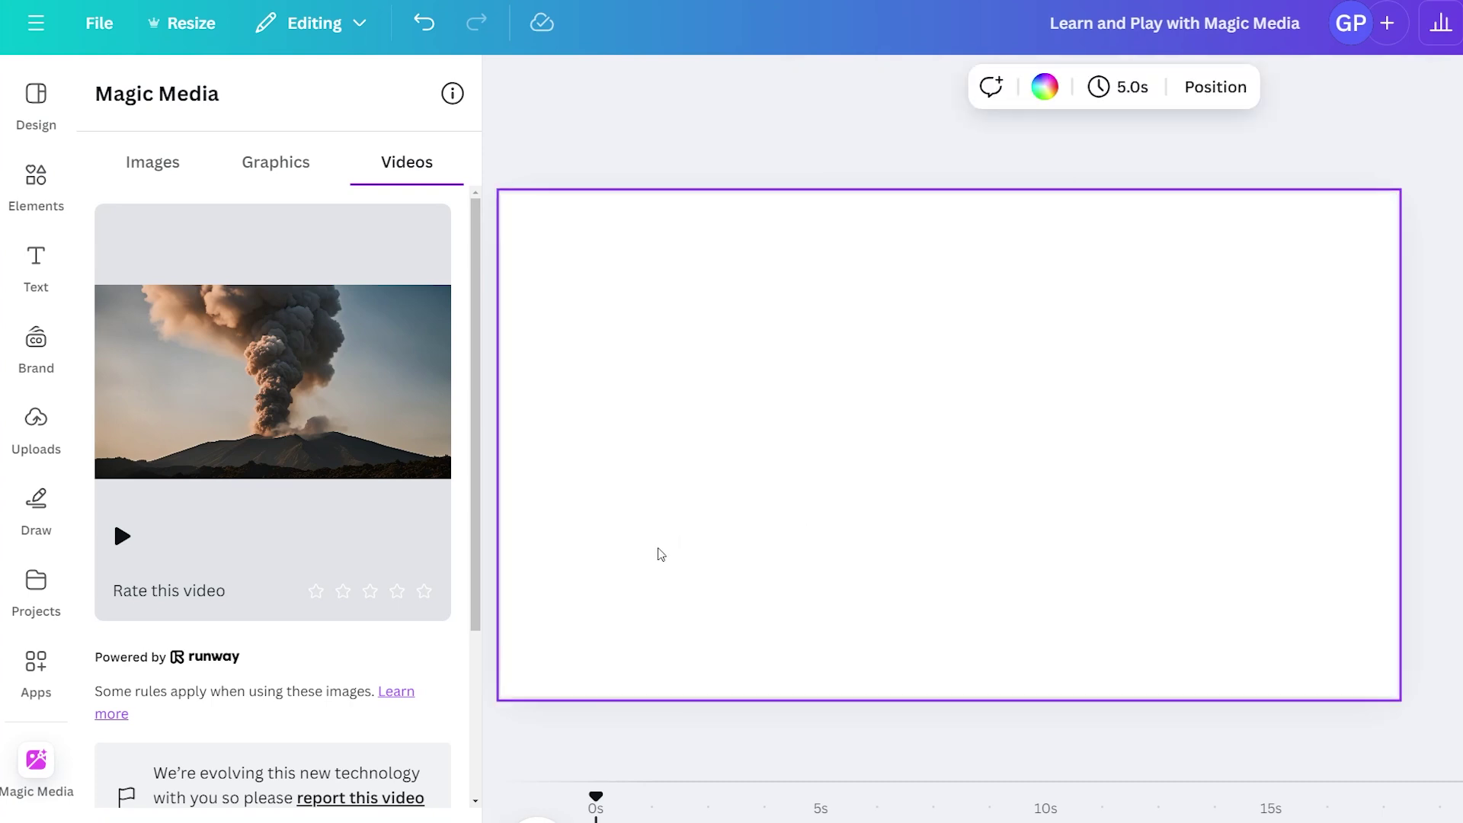
Place the generated volcano clip, stretch it to fill the page, and play the design
mouse_move(278, 415)
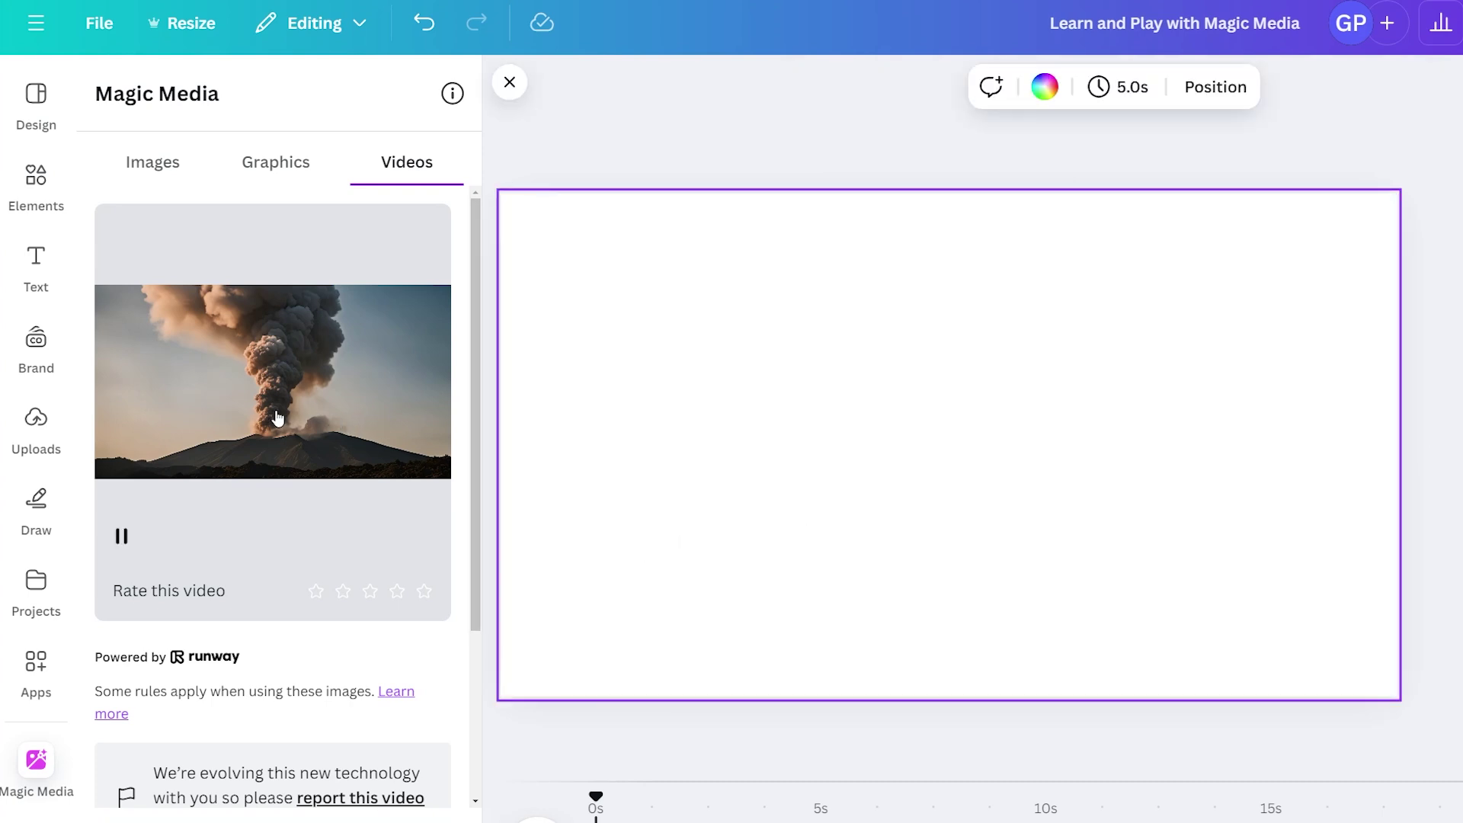
left_click(221, 454)
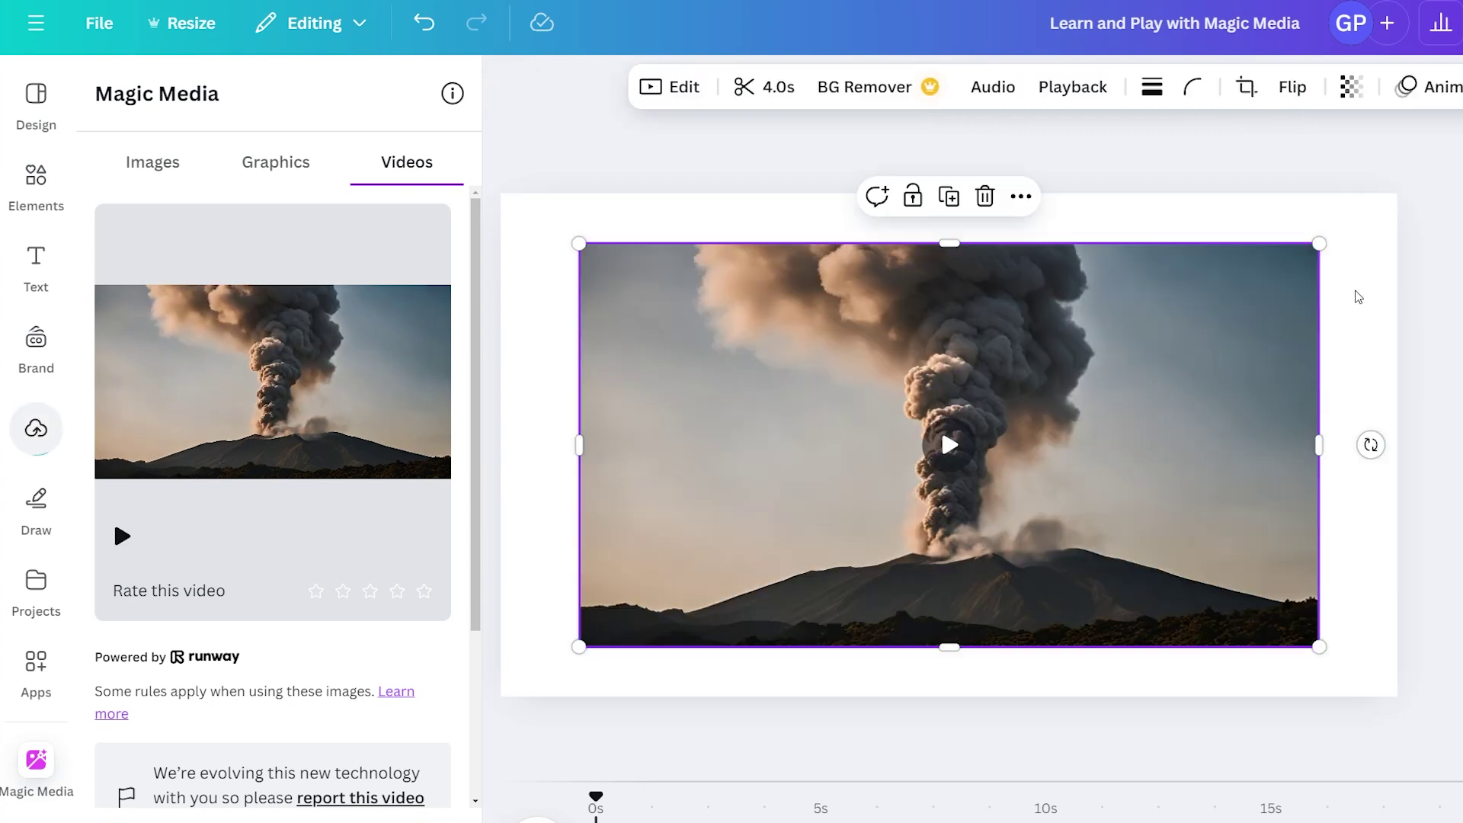
left_click_drag(1315, 251, 1397, 199)
left_click_drag(577, 650, 495, 697)
key("space")
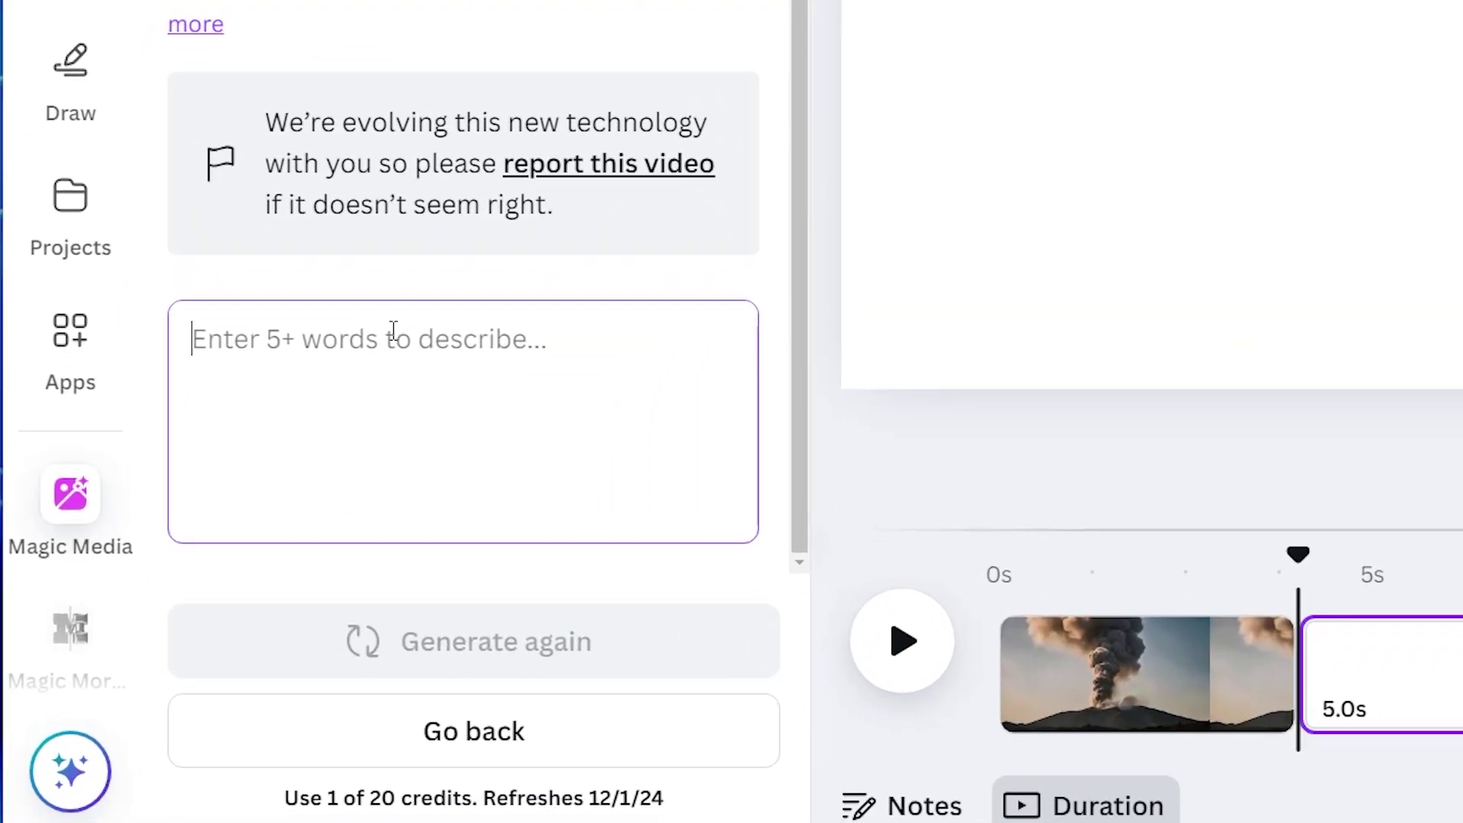
Paste the cowboy figurine toy prompt and highlight its subject and child's-bedroom setting
key("ctrl+v")
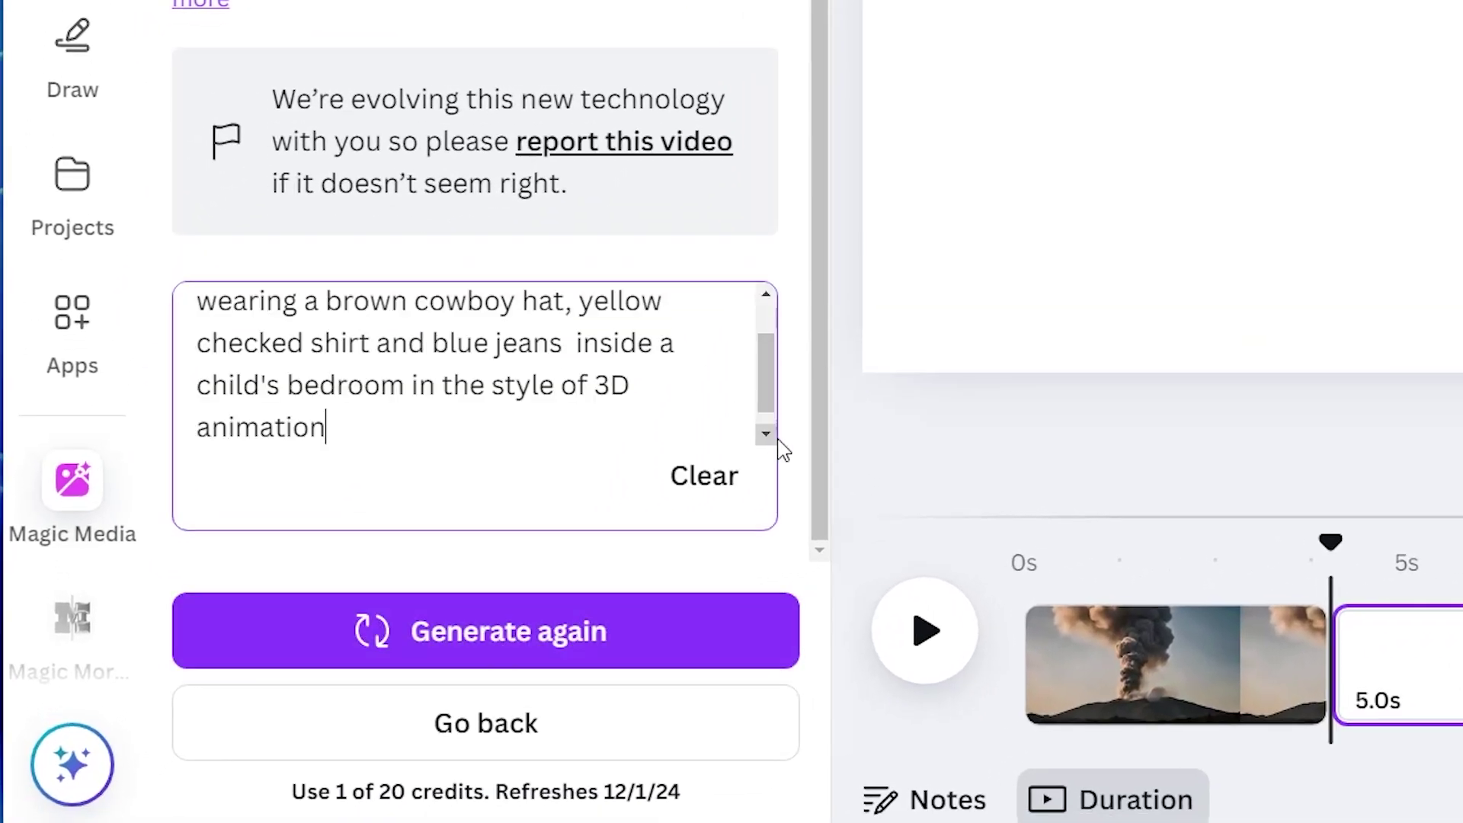
scroll(338, 388, "up", 1)
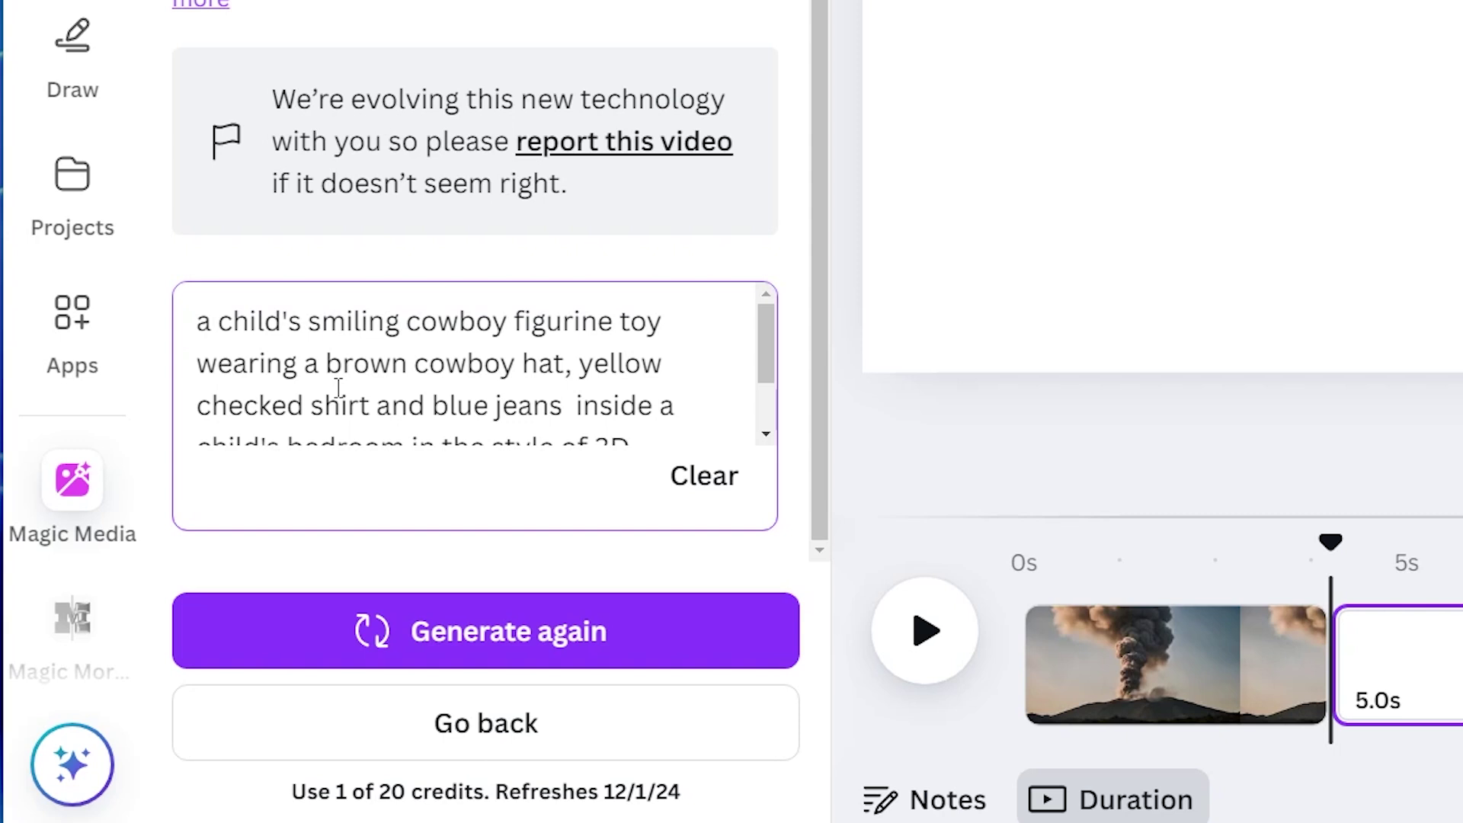
left_click_drag(200, 320, 613, 402)
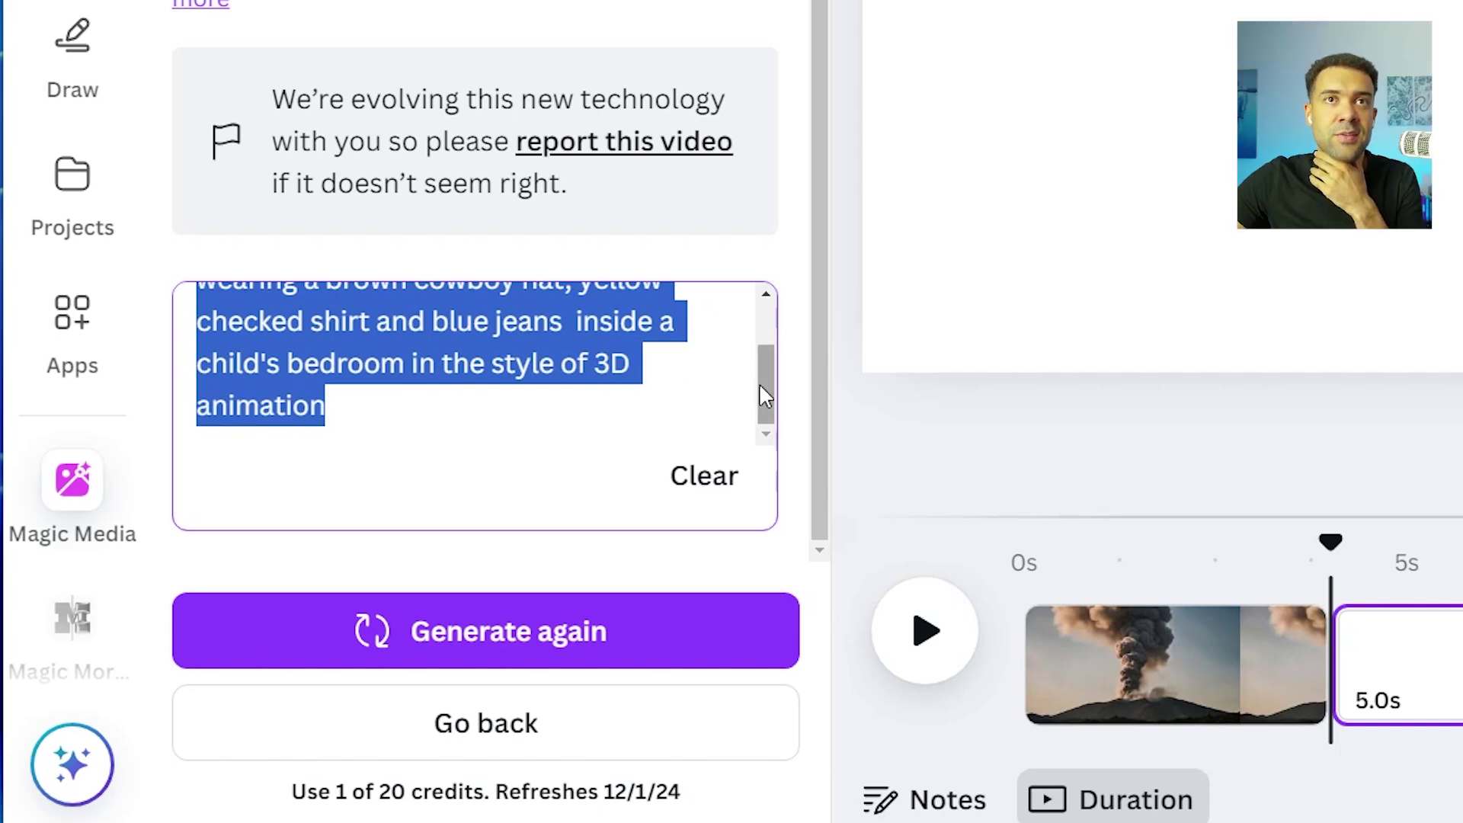
scroll(765, 385, "up", 1)
left_click_drag(767, 355, 766, 346)
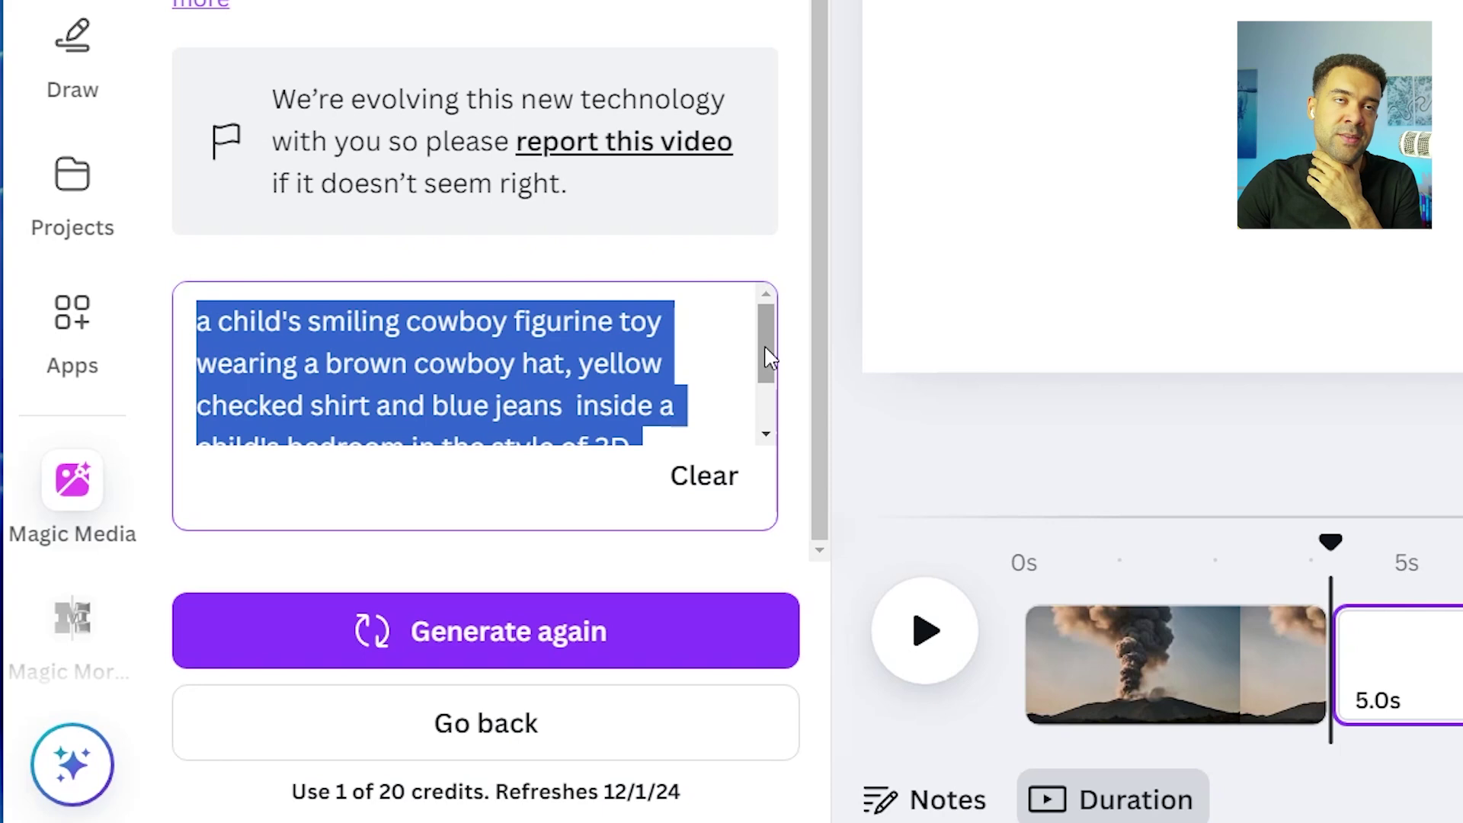
left_click(768, 357)
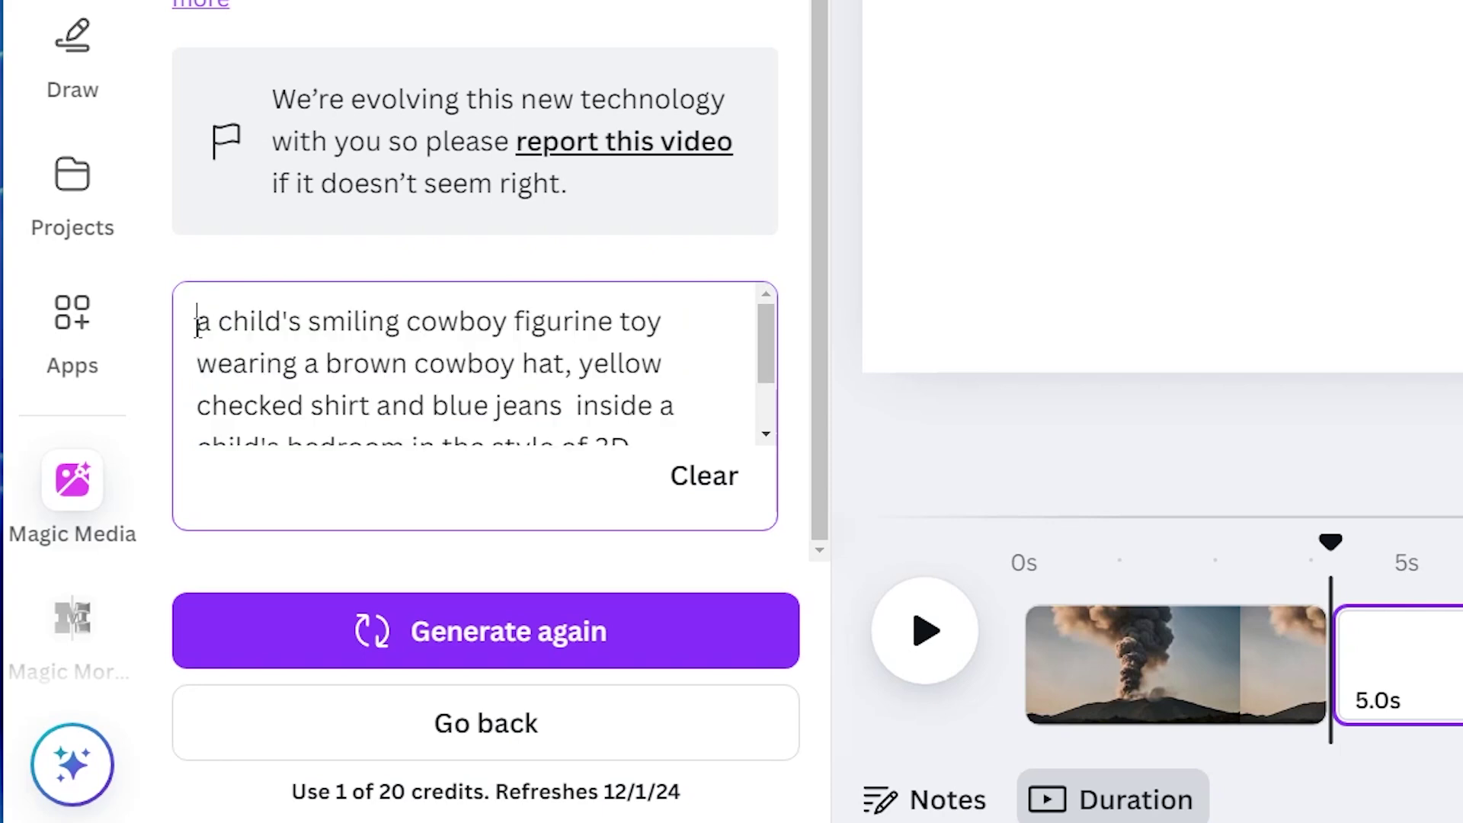
left_click_drag(197, 320, 565, 390)
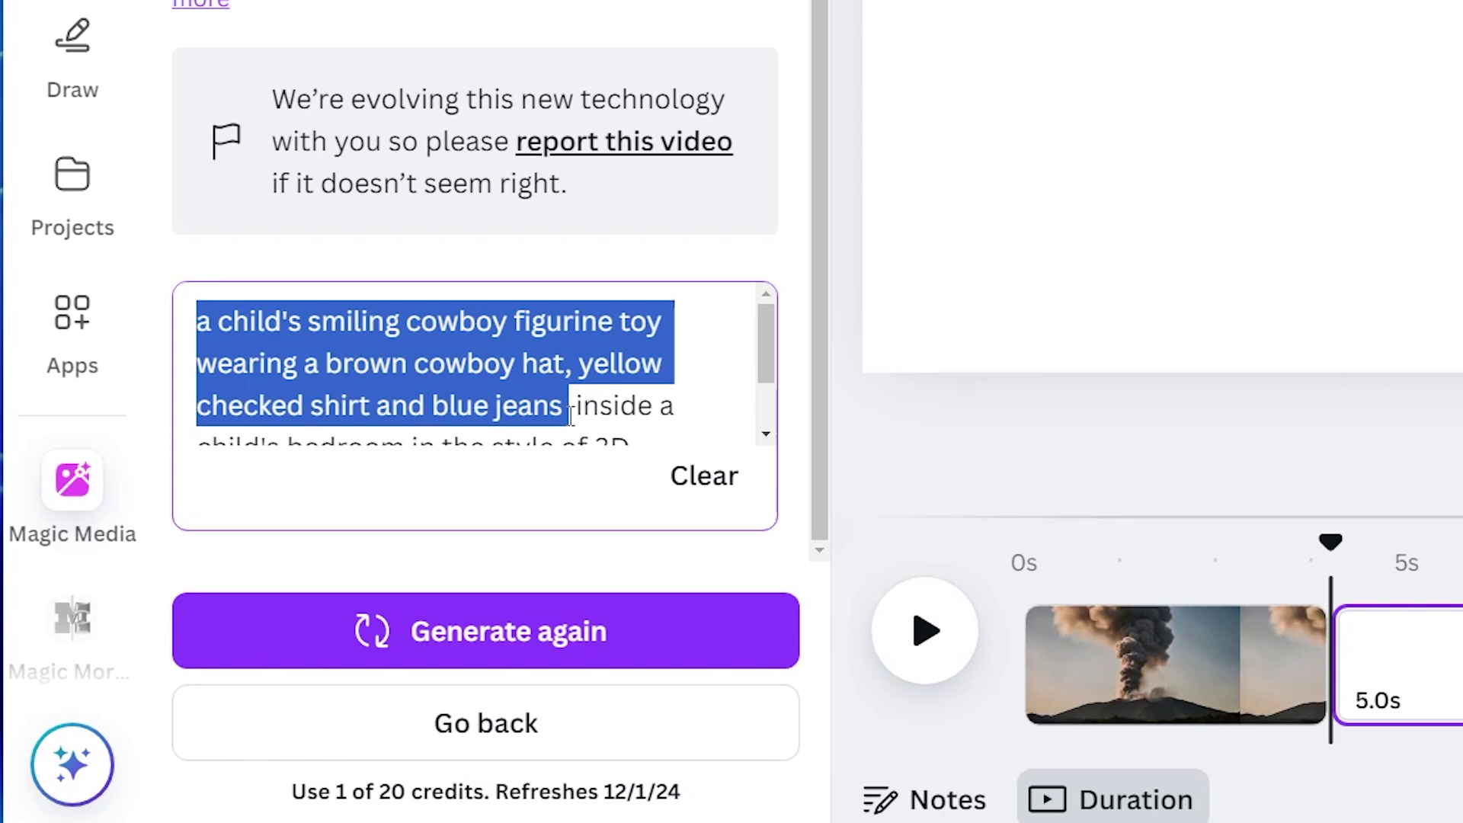
left_click_drag(570, 416, 414, 361)
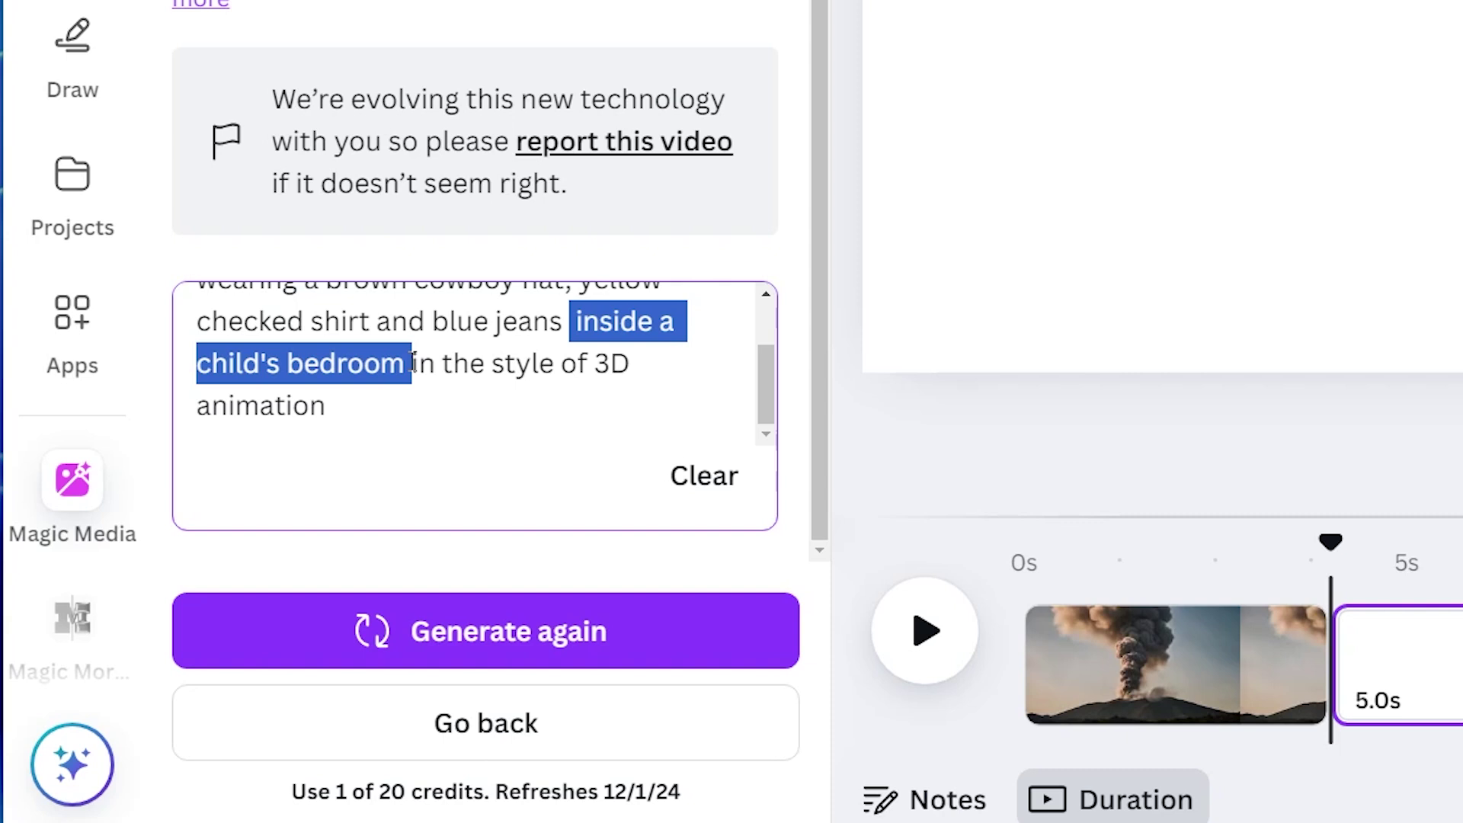
left_click(409, 381)
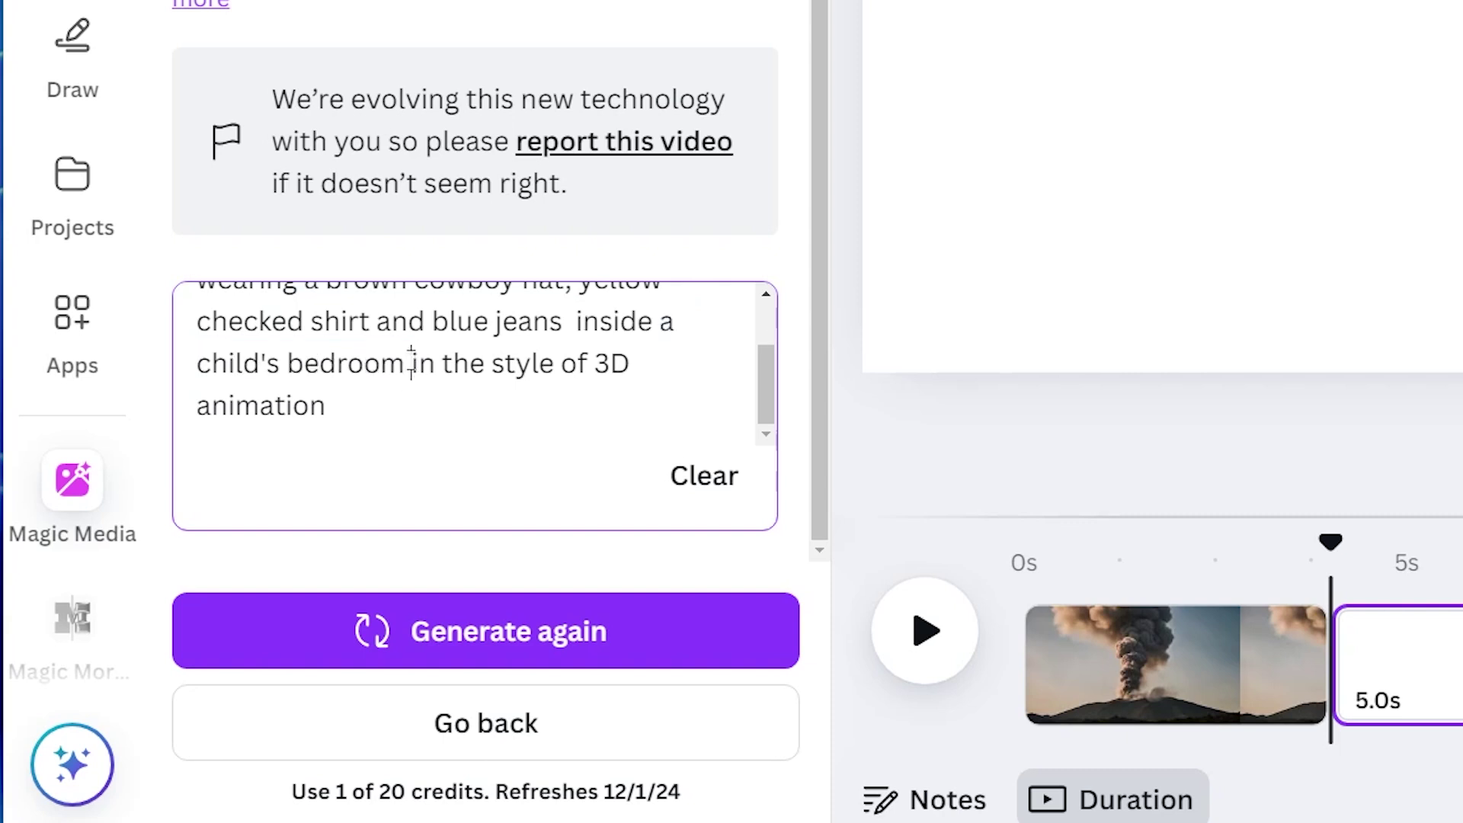
left_click_drag(411, 363, 505, 397)
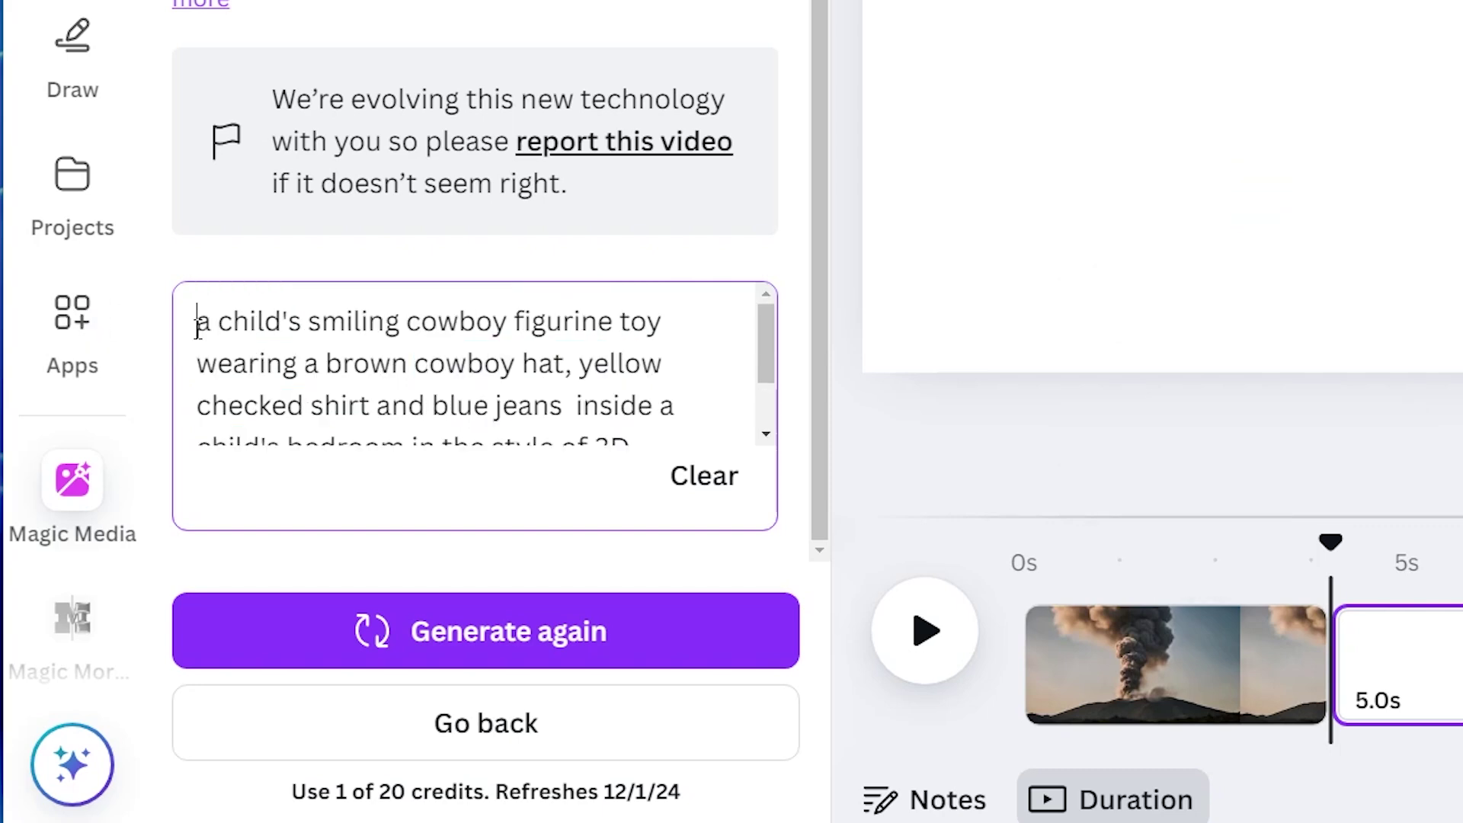
left_click_drag(197, 320, 570, 405)
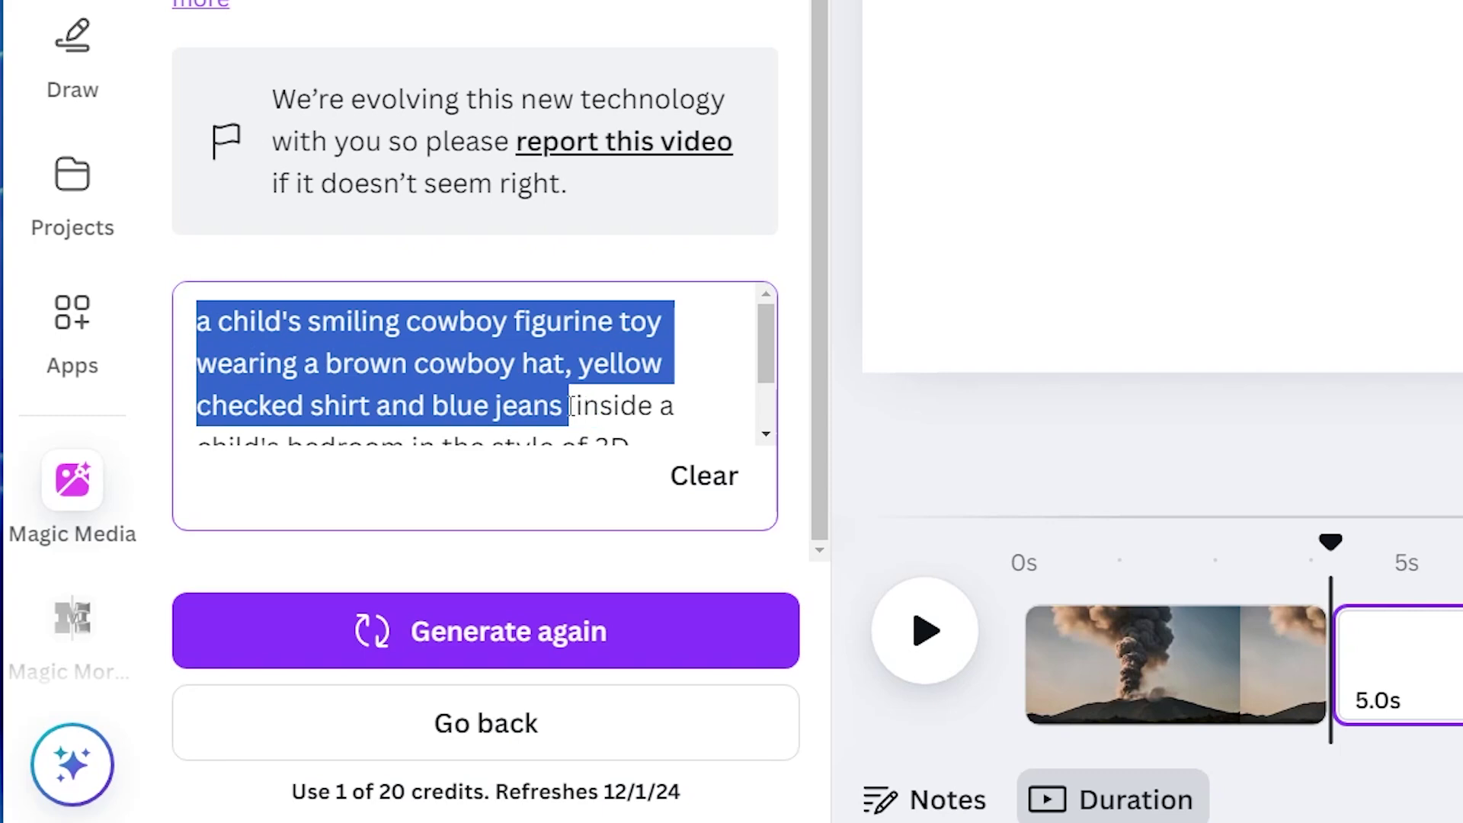
left_click(448, 359)
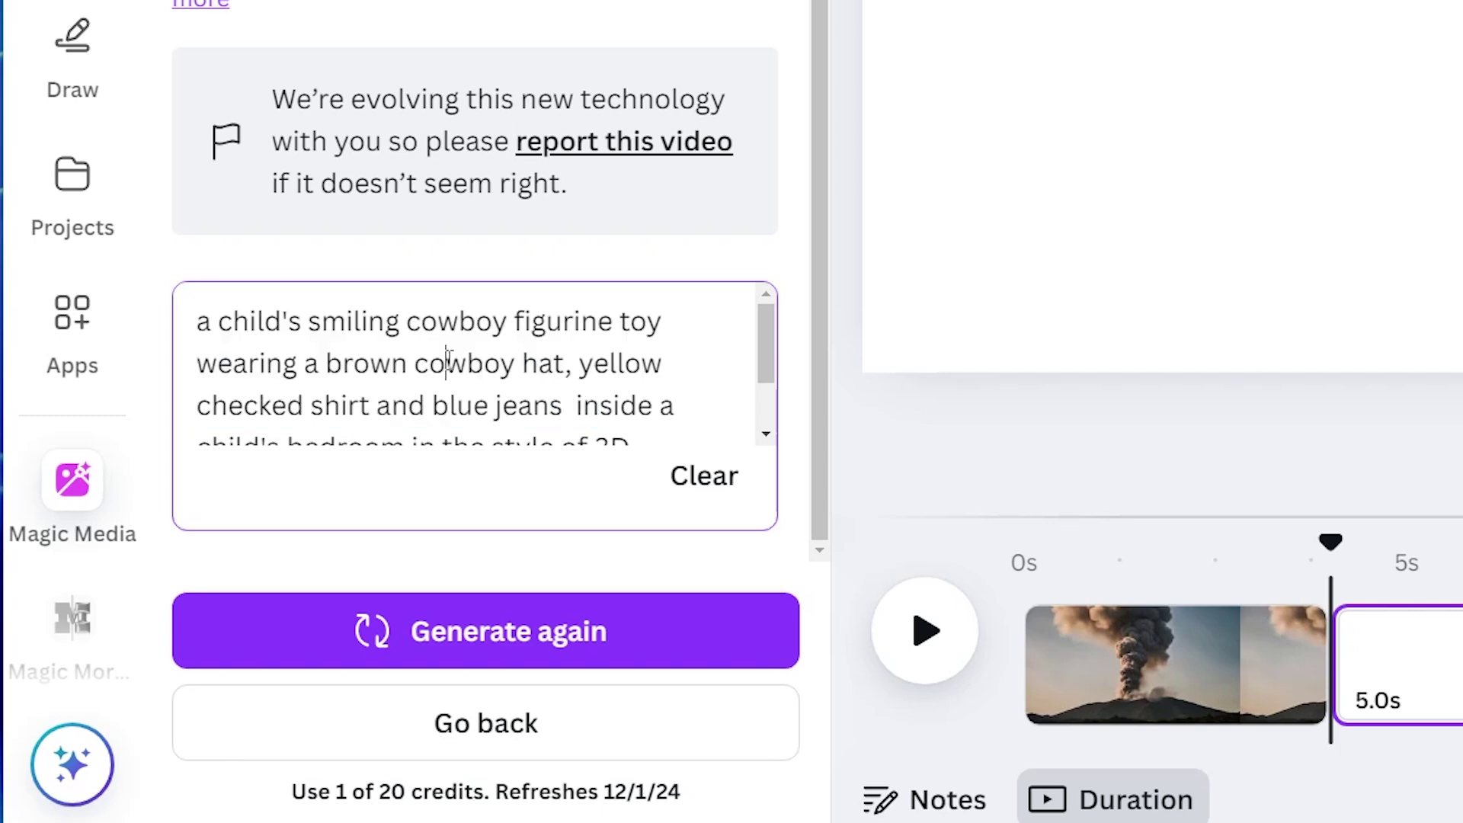
left_click_drag(319, 320, 509, 321)
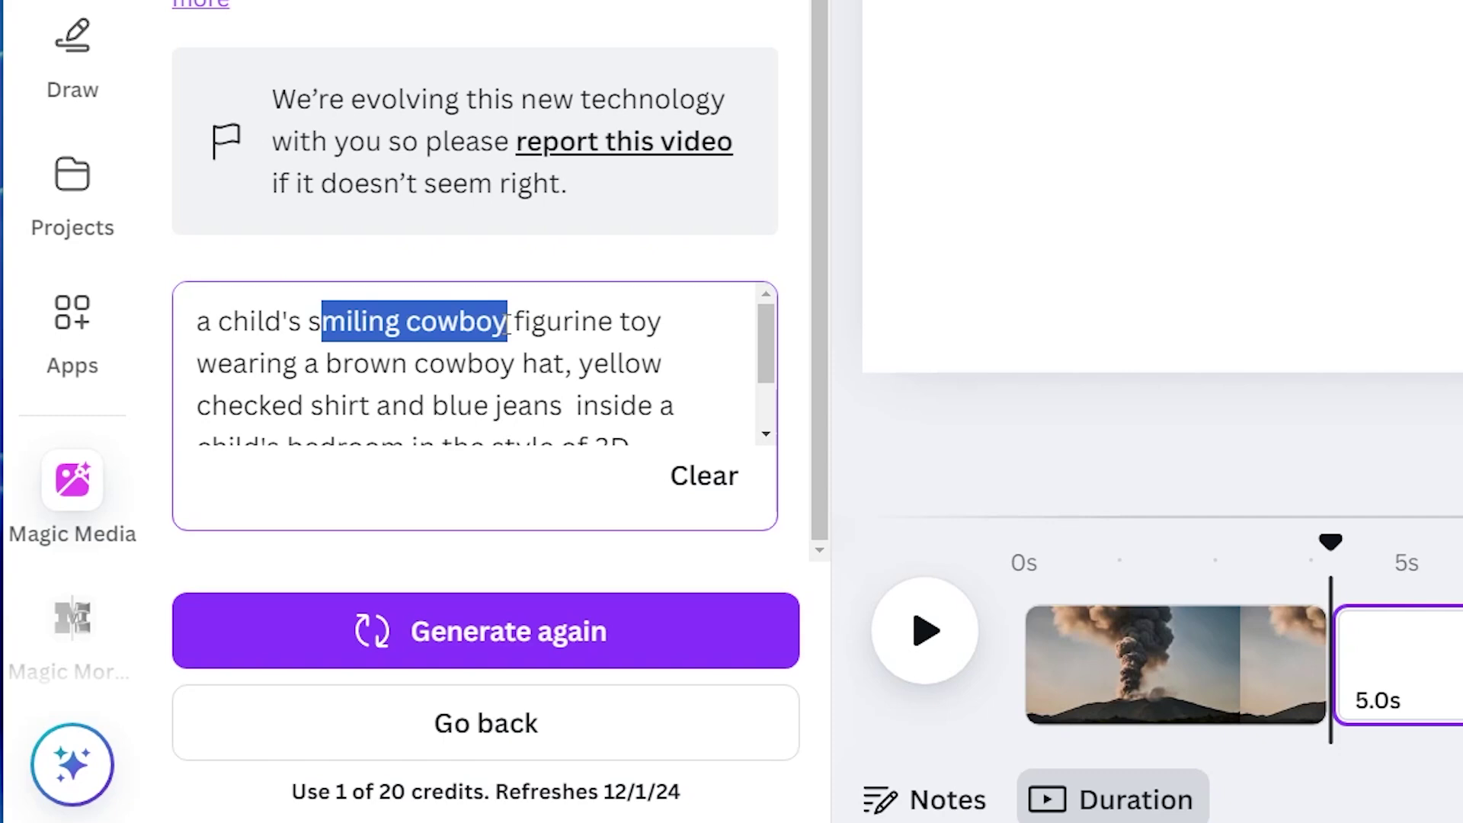
left_click_drag(327, 363, 565, 414)
left_click_drag(197, 320, 568, 406)
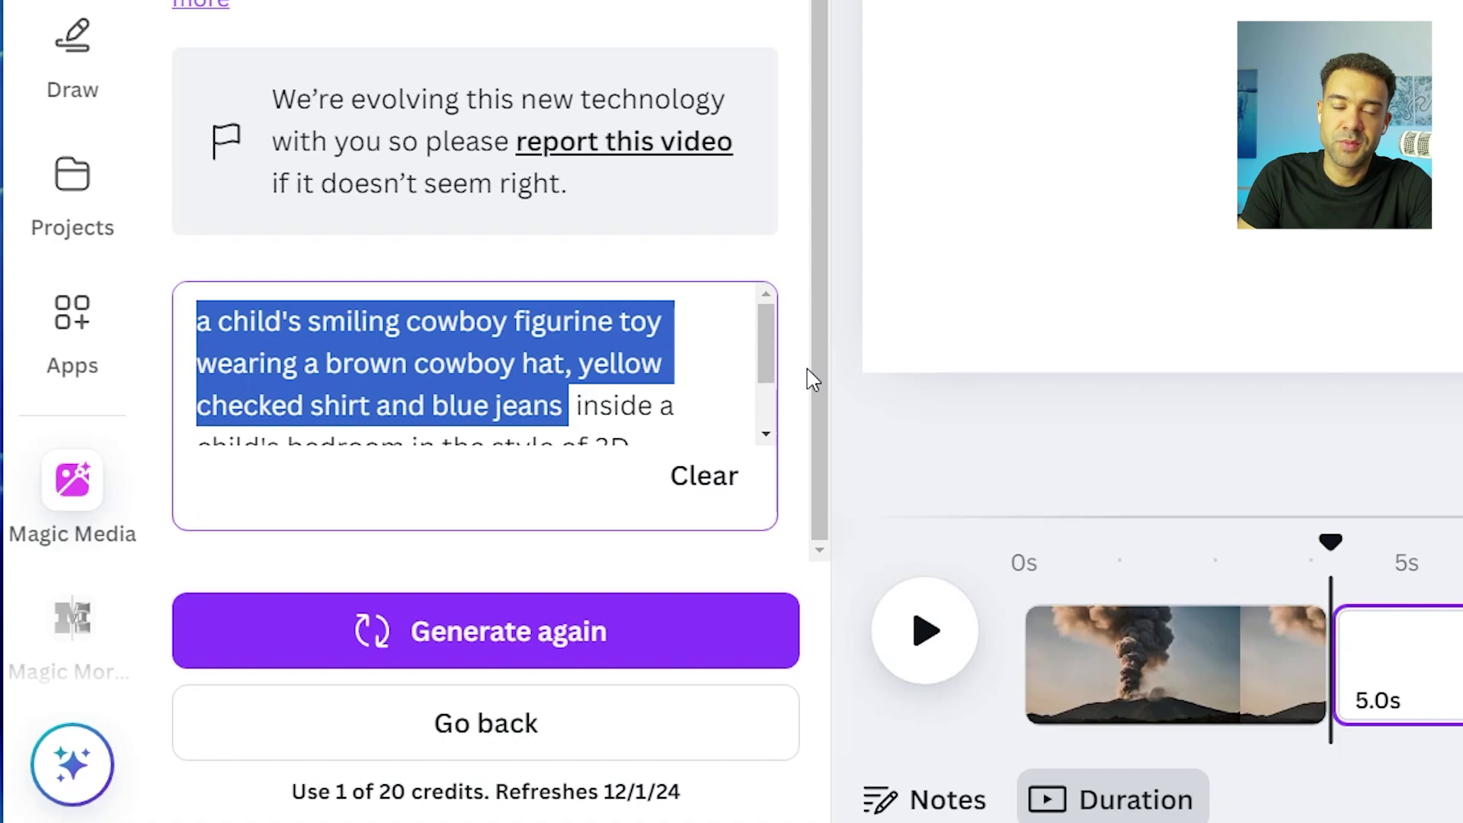
Generate a video from the cowboy toy prompt and preview the bedroom result
left_click(768, 343)
left_click_drag(768, 343, 760, 383)
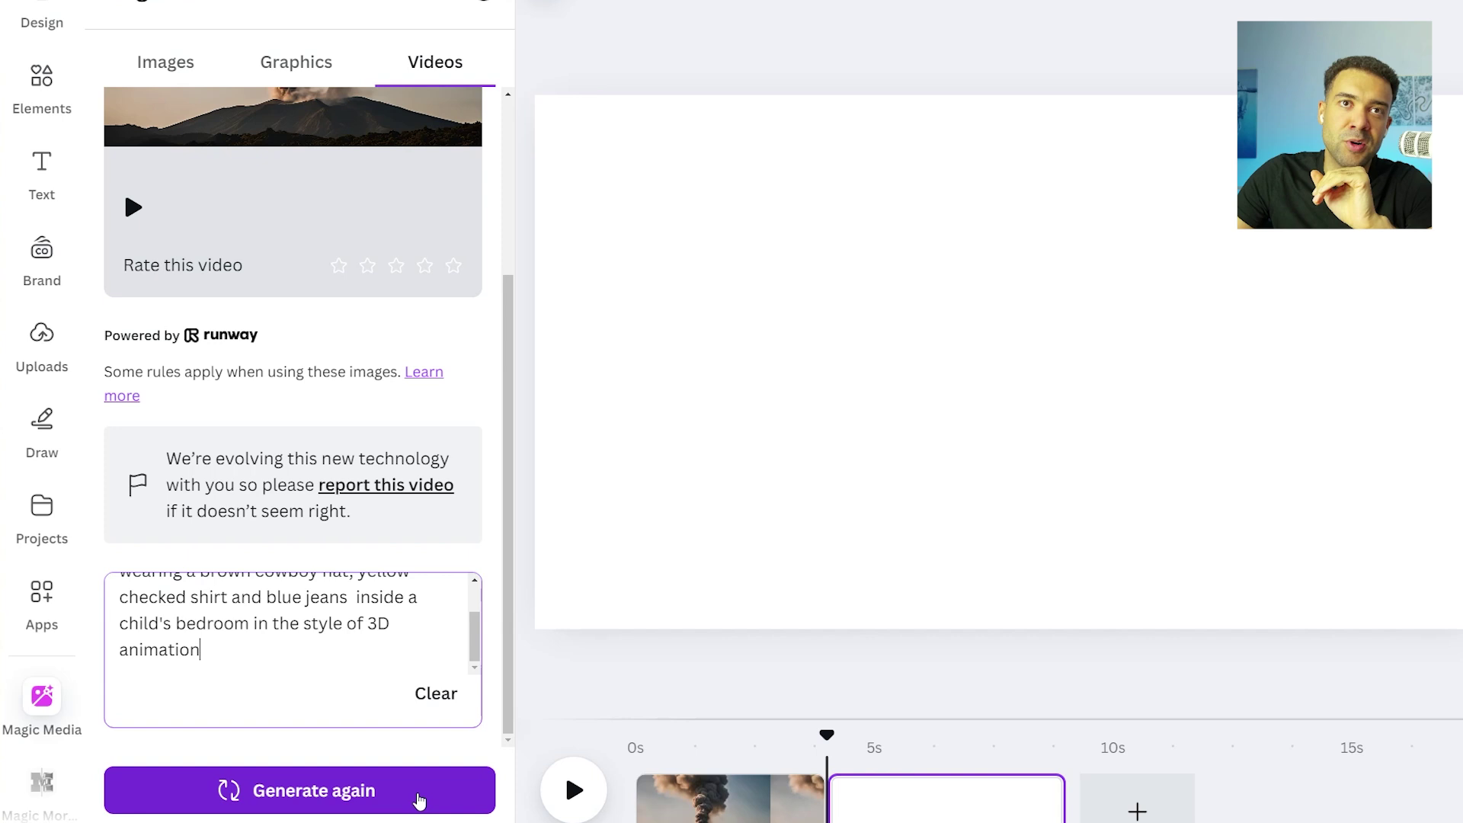
left_click(407, 802)
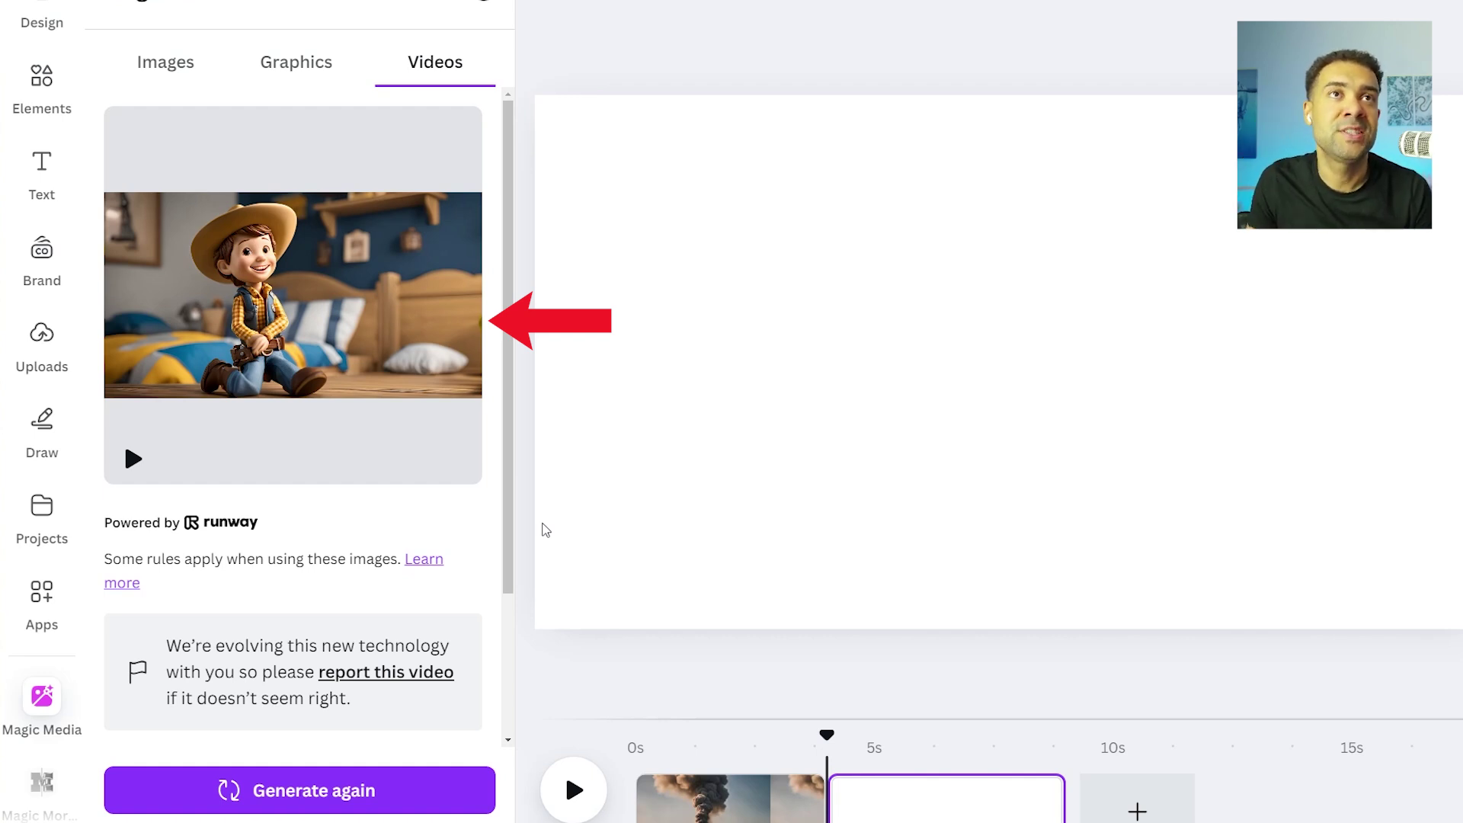
mouse_move(388, 437)
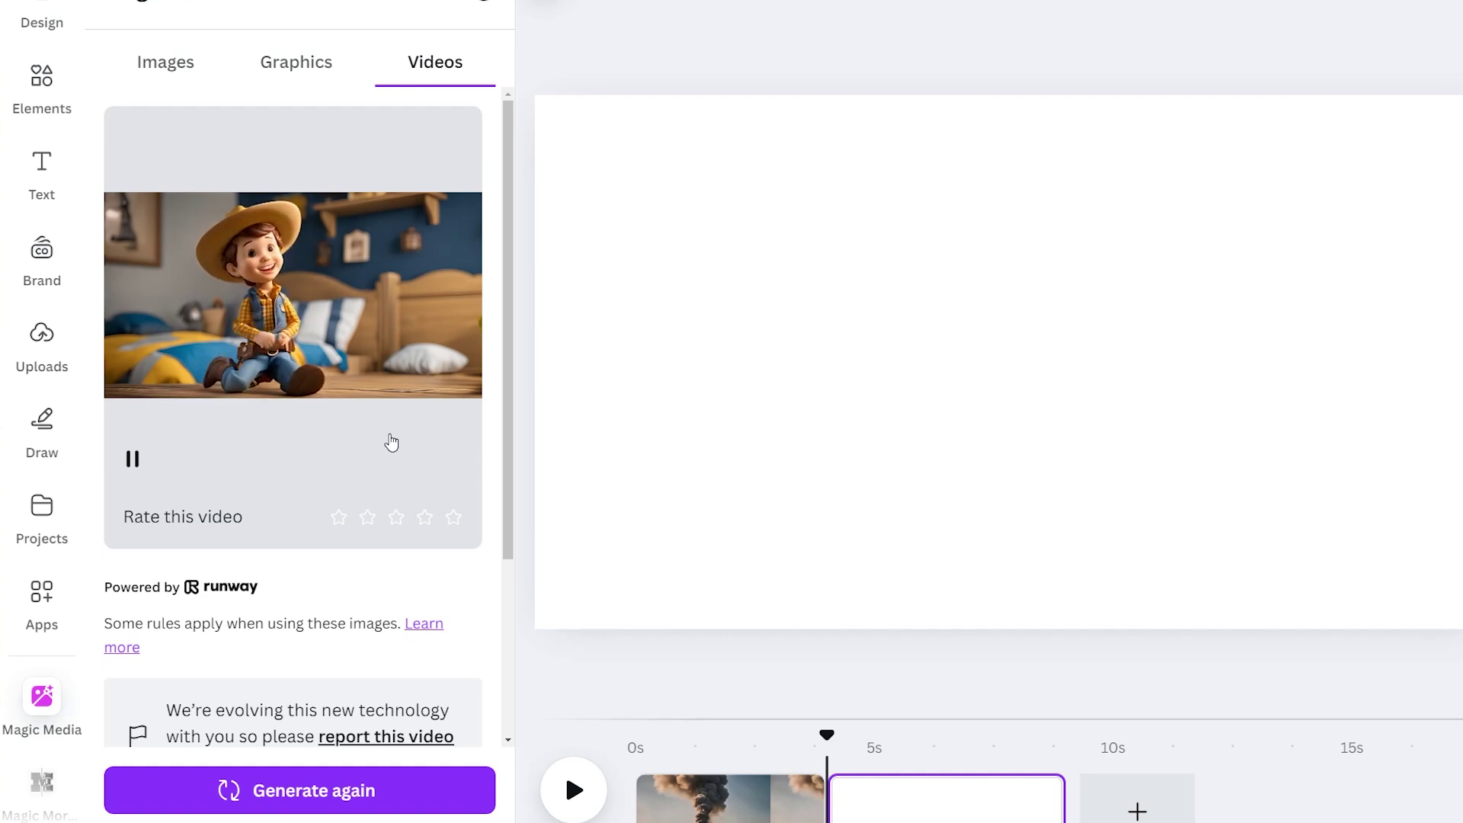
Add the cowboy toy clip to the second page and show the Share options
left_click(311, 437)
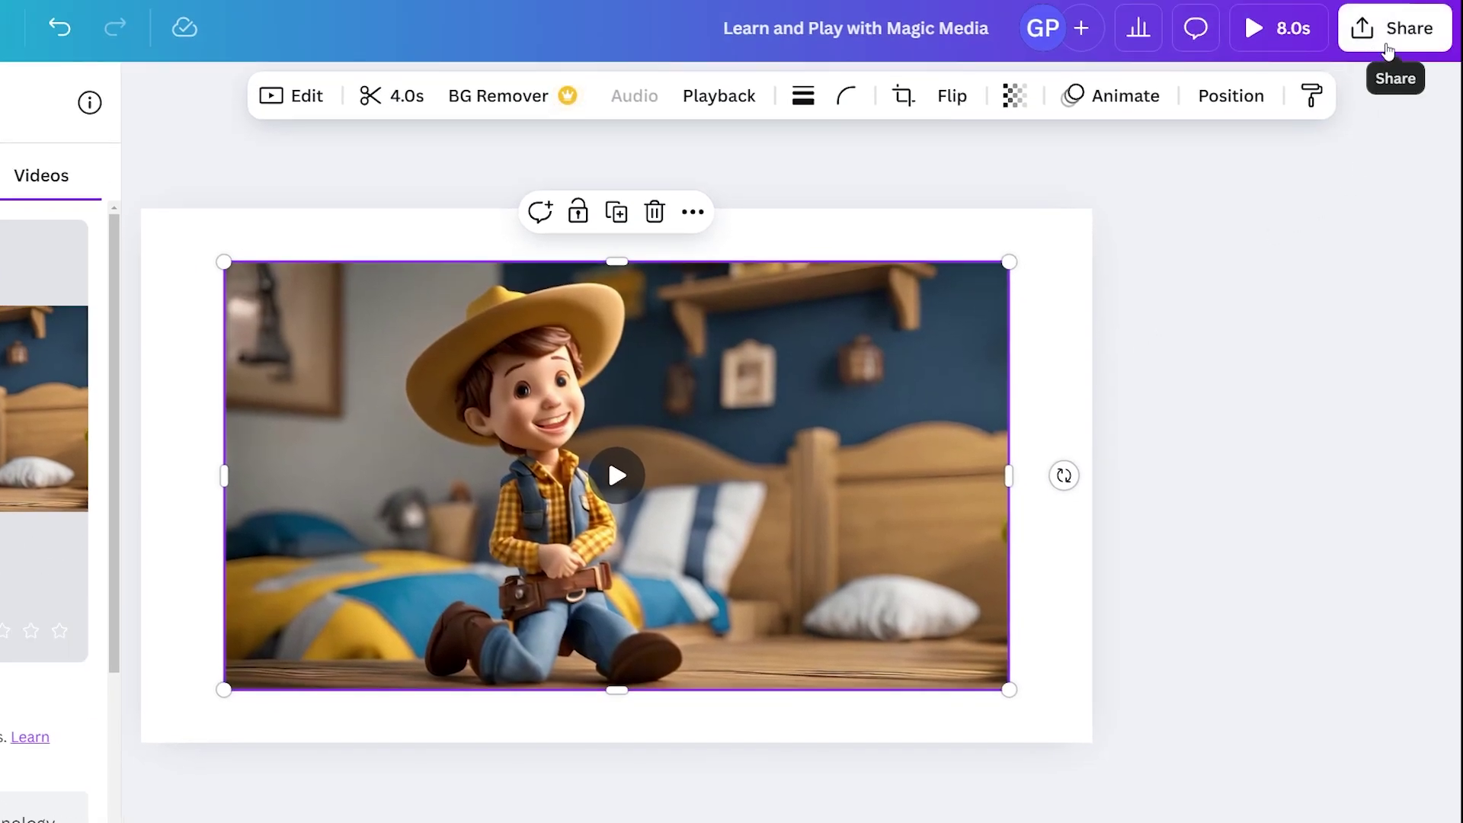
left_click(1375, 49)
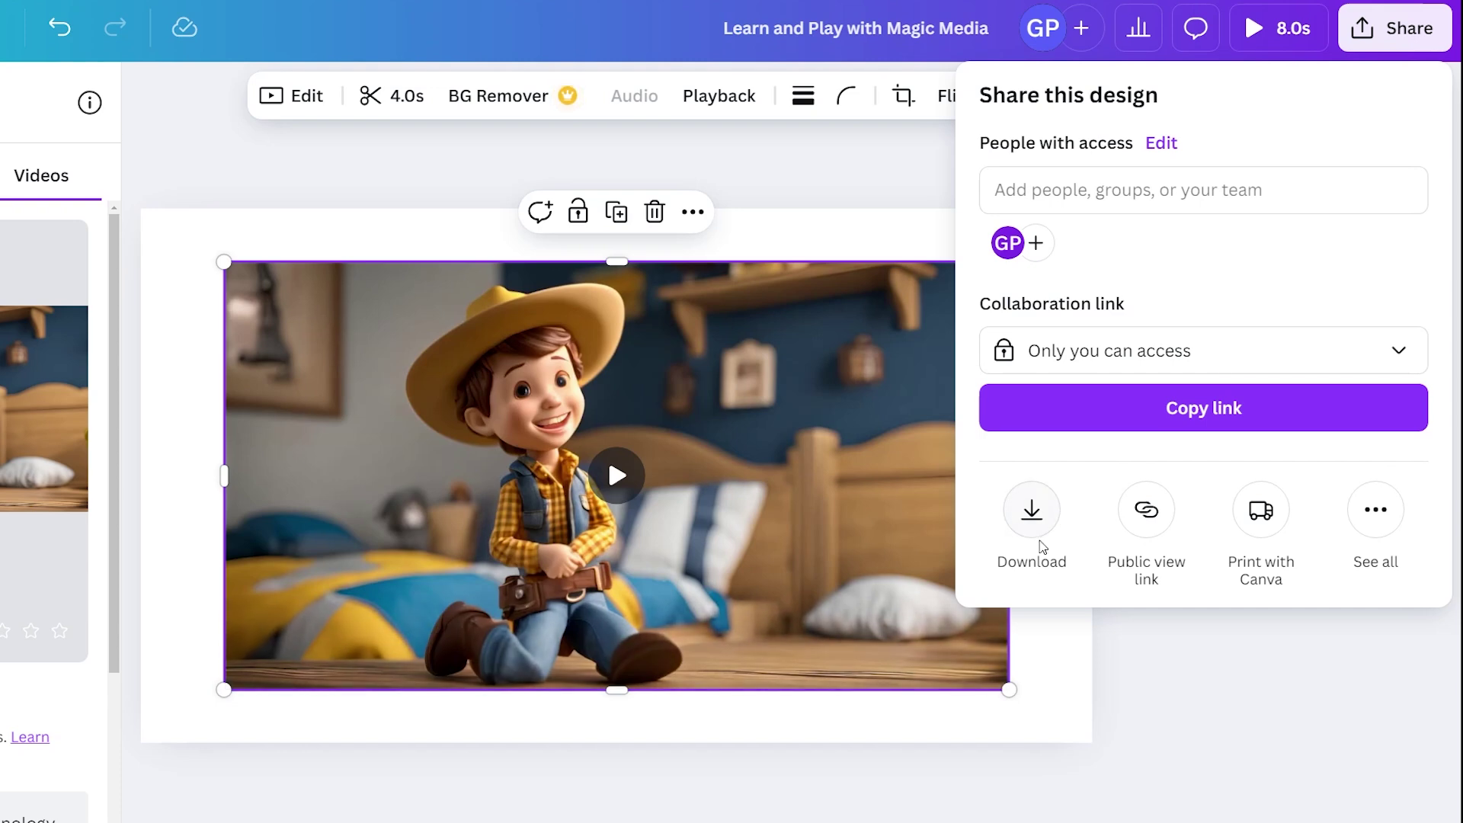